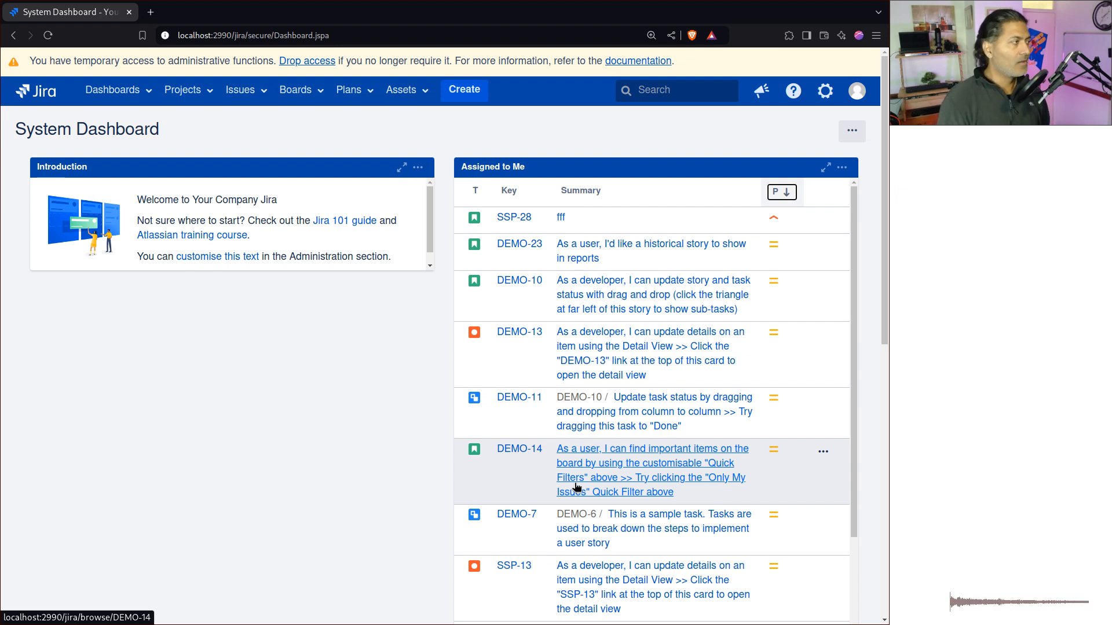
Open a new issue form and examine the projects, issue types and fields it offers for the demo project
{"action": "left_click", "coordinate": [475, 93]}
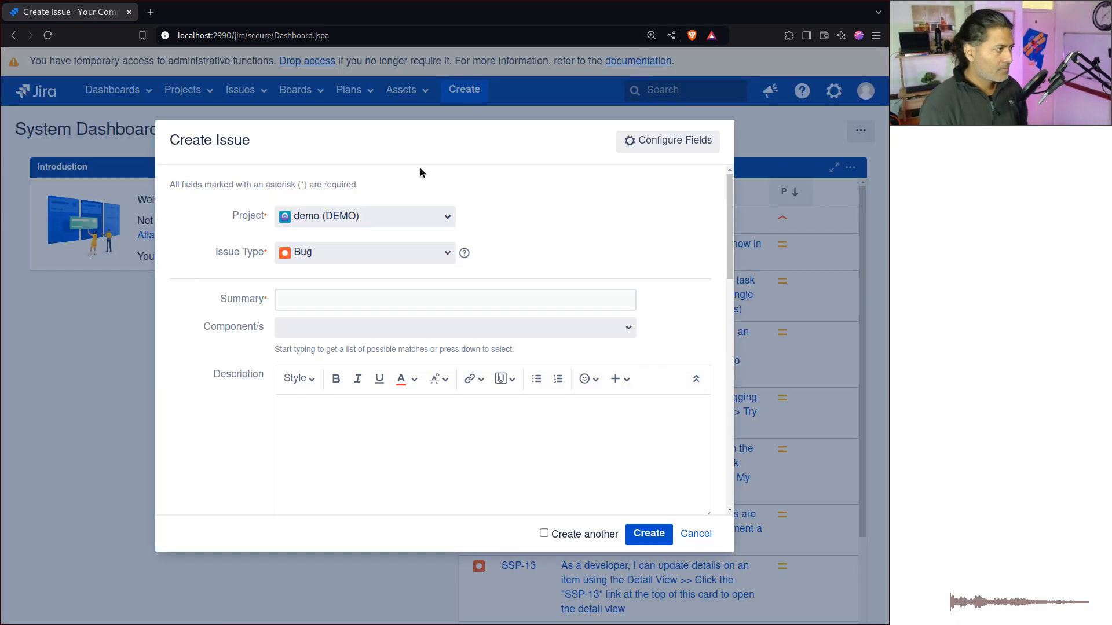
{"action": "left_click", "coordinate": [442, 219]}
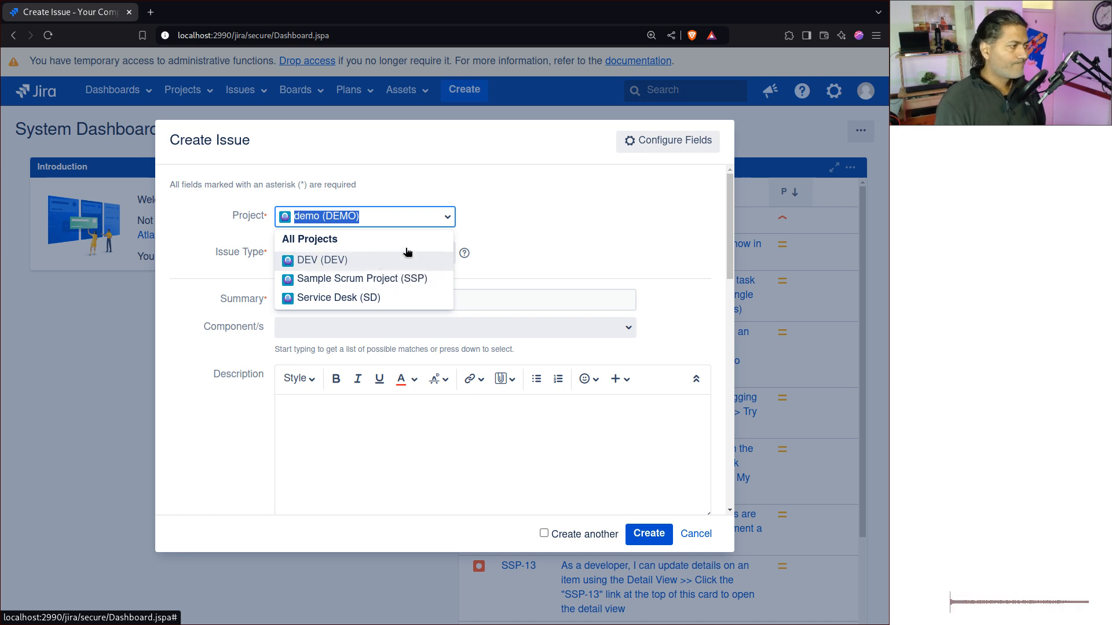
{"action": "left_click", "coordinate": [553, 226]}
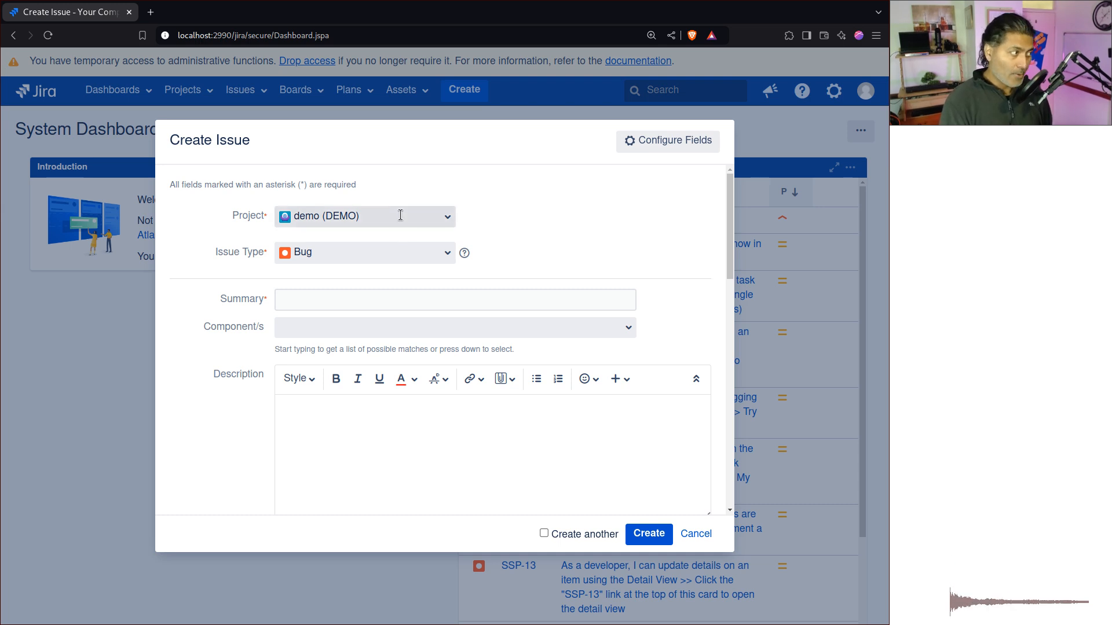
{"action": "left_click", "coordinate": [448, 253]}
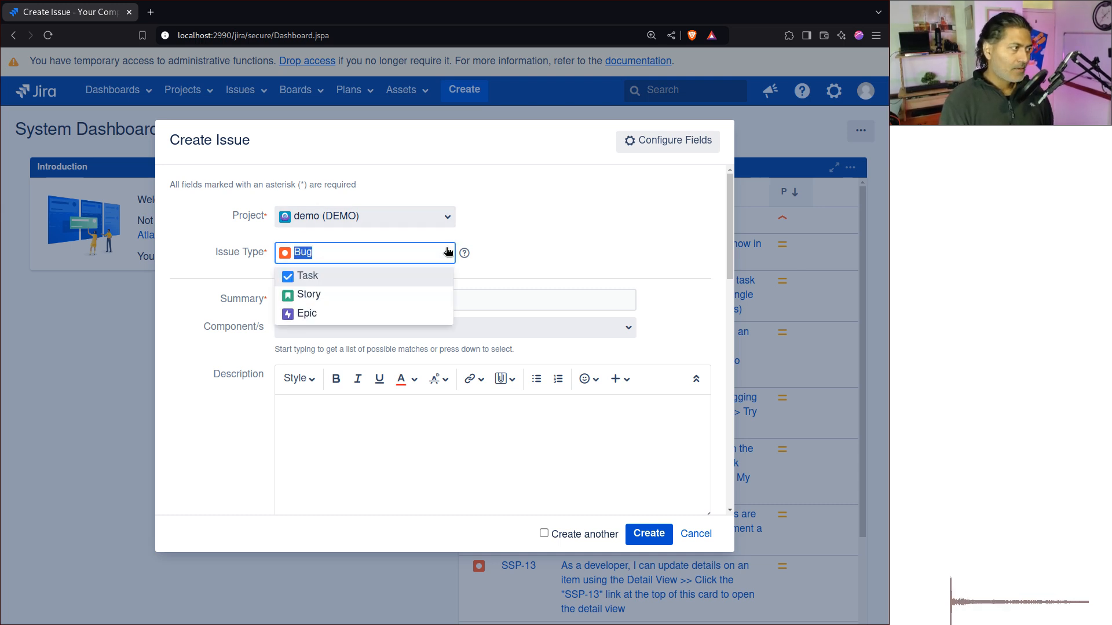
{"action": "left_click", "coordinate": [568, 259]}
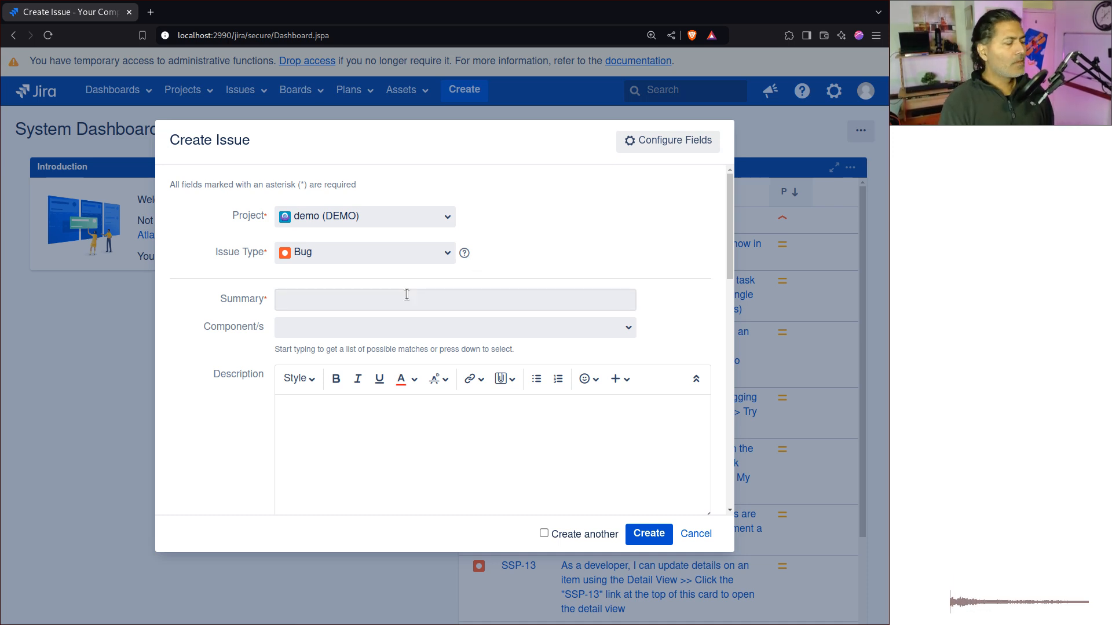
{"action": "left_click", "coordinate": [466, 303]}
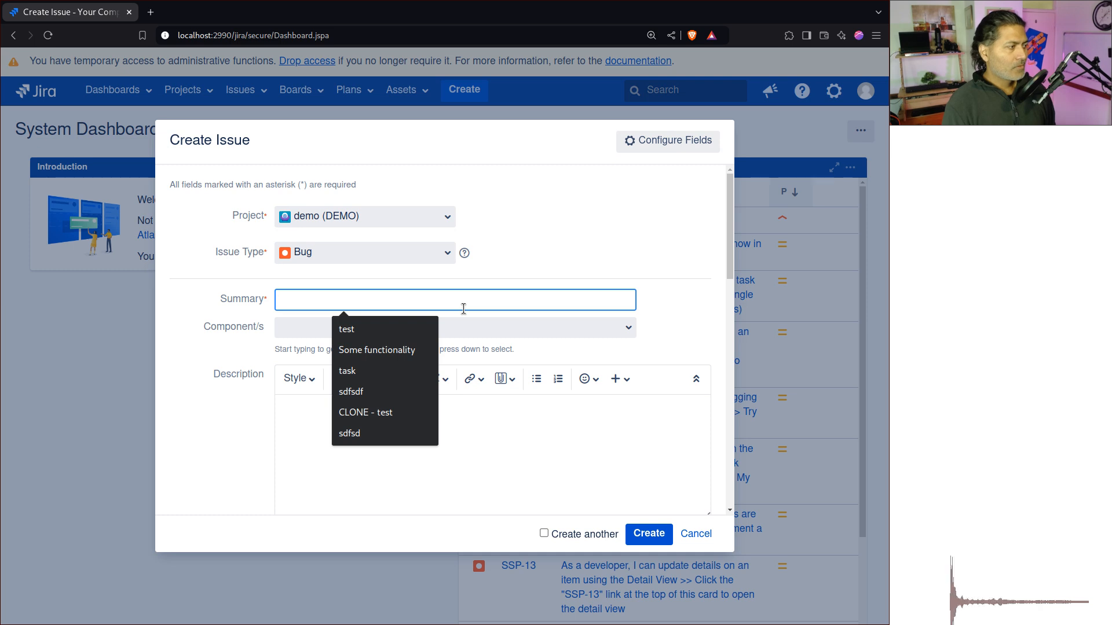
{"action": "left_click", "coordinate": [498, 450]}
{"action": "scroll", "coordinate": [498, 450], "scroll_direction": "down", "scroll_amount": 5}
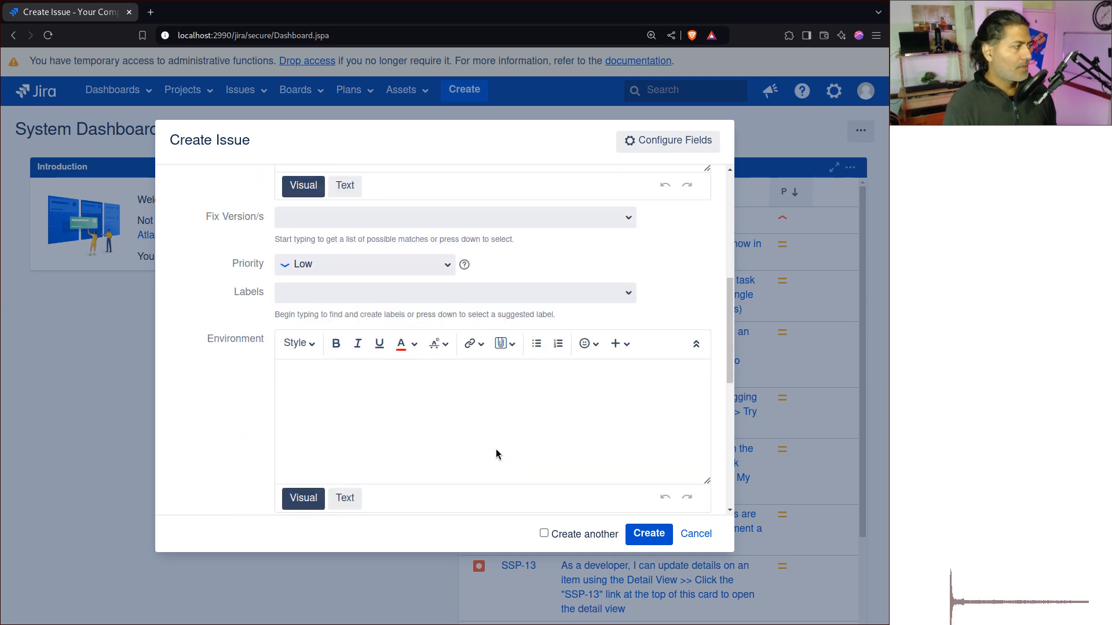
{"action": "scroll", "coordinate": [440, 370], "scroll_direction": "down", "scroll_amount": 5}
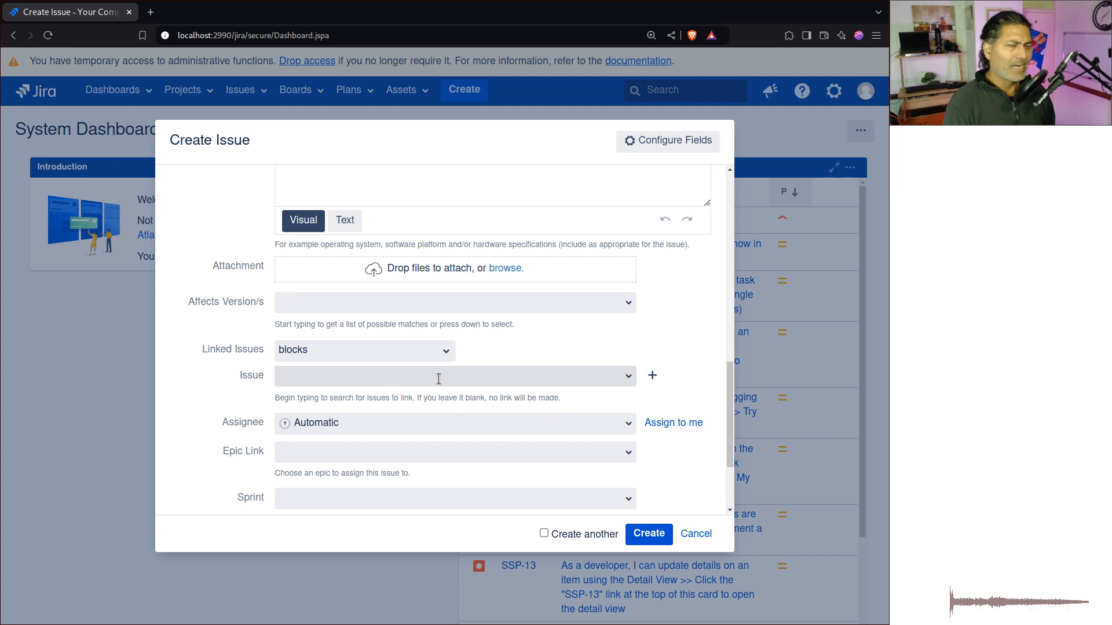
{"action": "scroll", "coordinate": [438, 379], "scroll_direction": "up", "scroll_amount": 10}
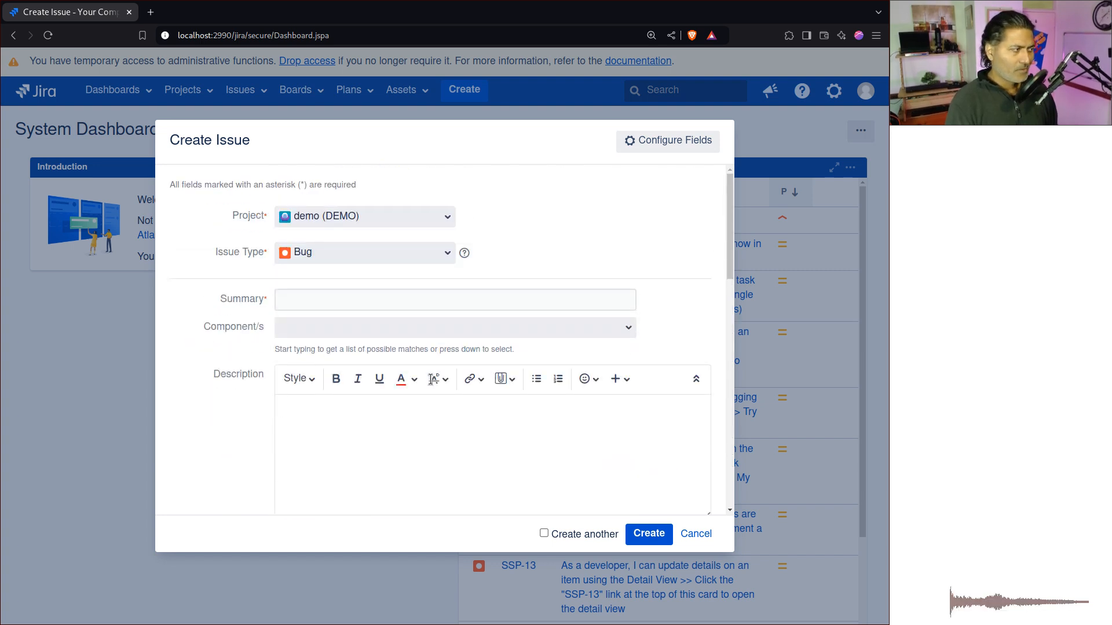
Switch the new issue's project to DEV, examine the fields it offers, and discard the form
{"action": "left_click", "coordinate": [443, 219]}
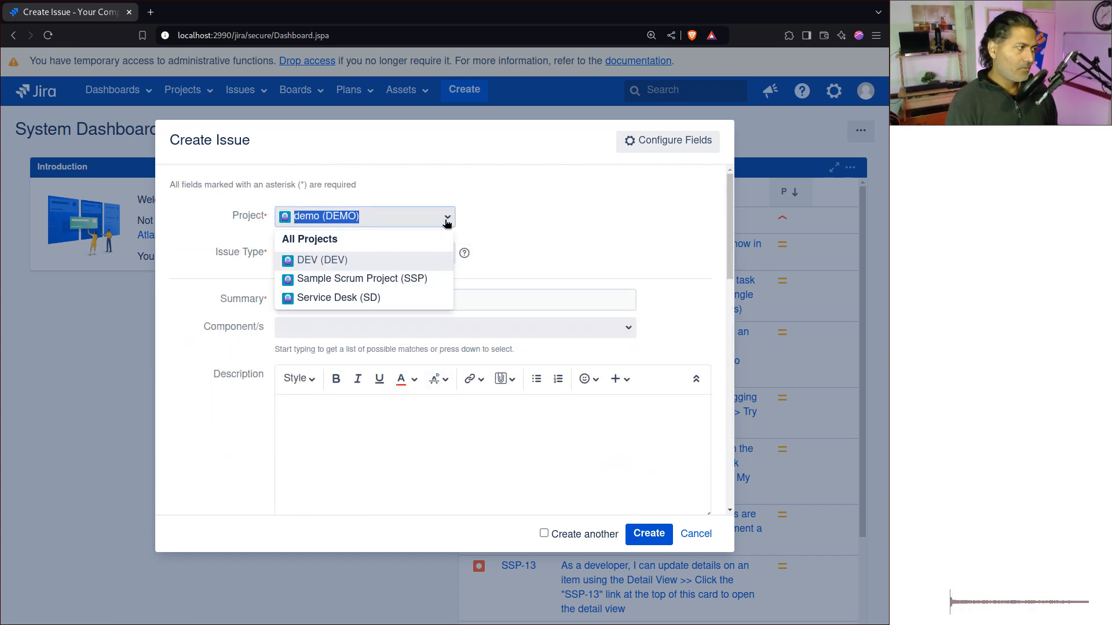
{"action": "left_click", "coordinate": [371, 265]}
{"action": "scroll", "coordinate": [299, 342], "scroll_direction": "down", "scroll_amount": 3}
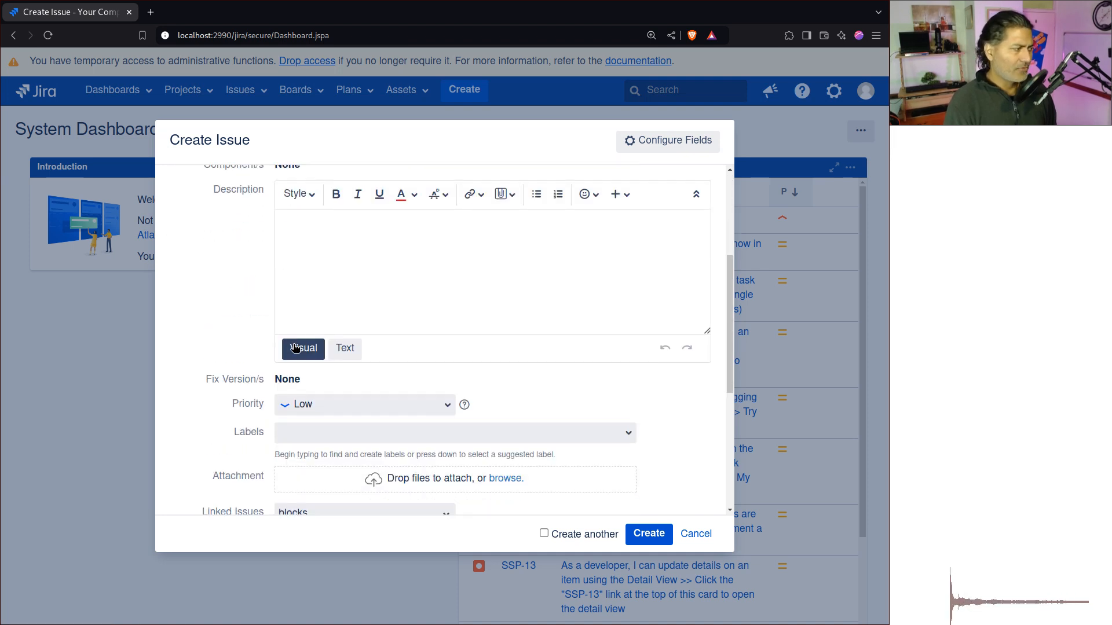
{"action": "scroll", "coordinate": [295, 347], "scroll_direction": "down", "scroll_amount": 5}
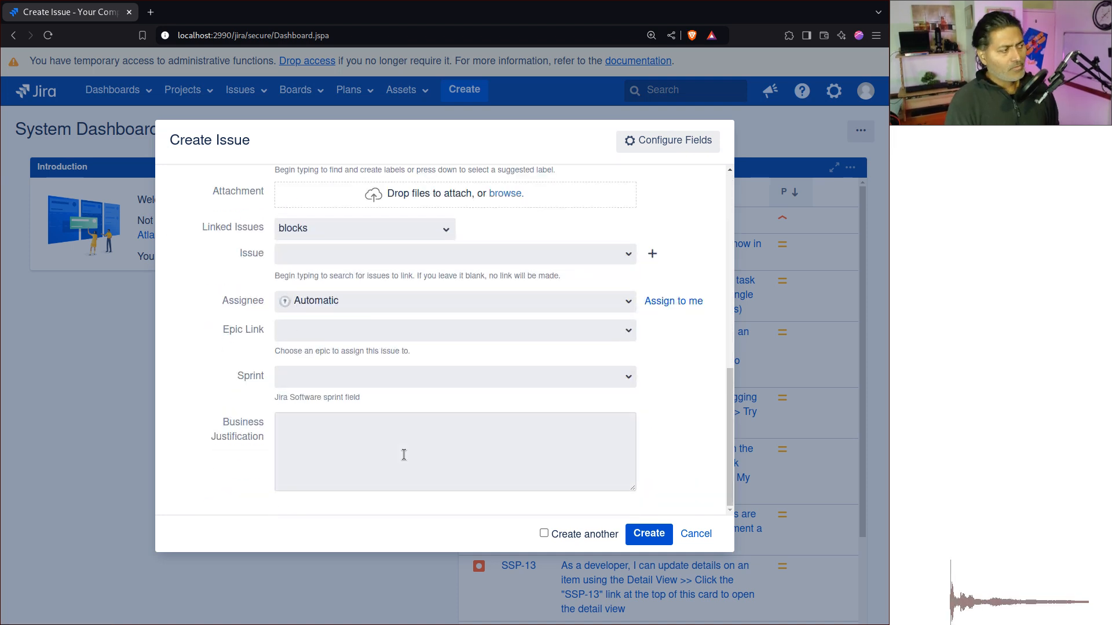
{"action": "scroll", "coordinate": [392, 460], "scroll_direction": "up", "scroll_amount": 10}
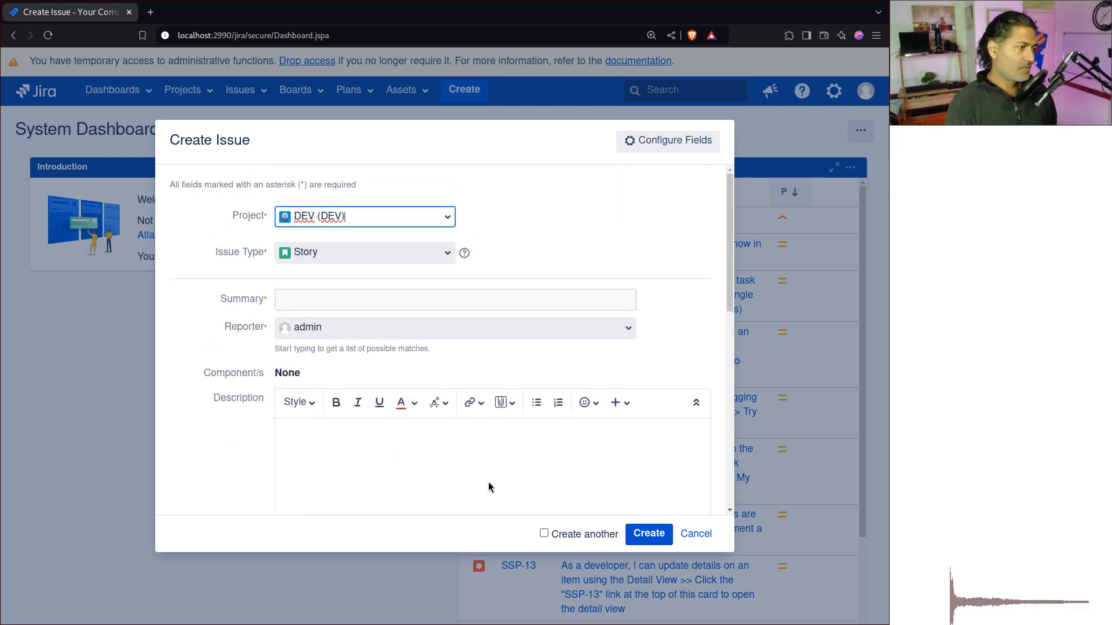
{"action": "left_click", "coordinate": [698, 536]}
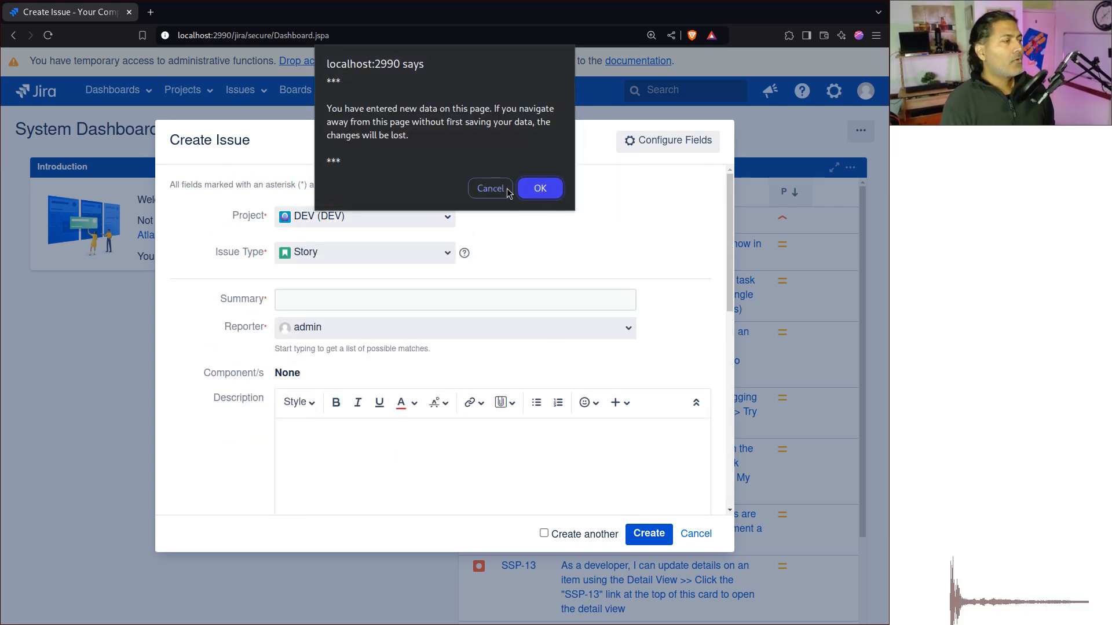
{"action": "left_click", "coordinate": [538, 187]}
Open the demo (DEMO) project and enlarge the page view
{"action": "left_click", "coordinate": [184, 103]}
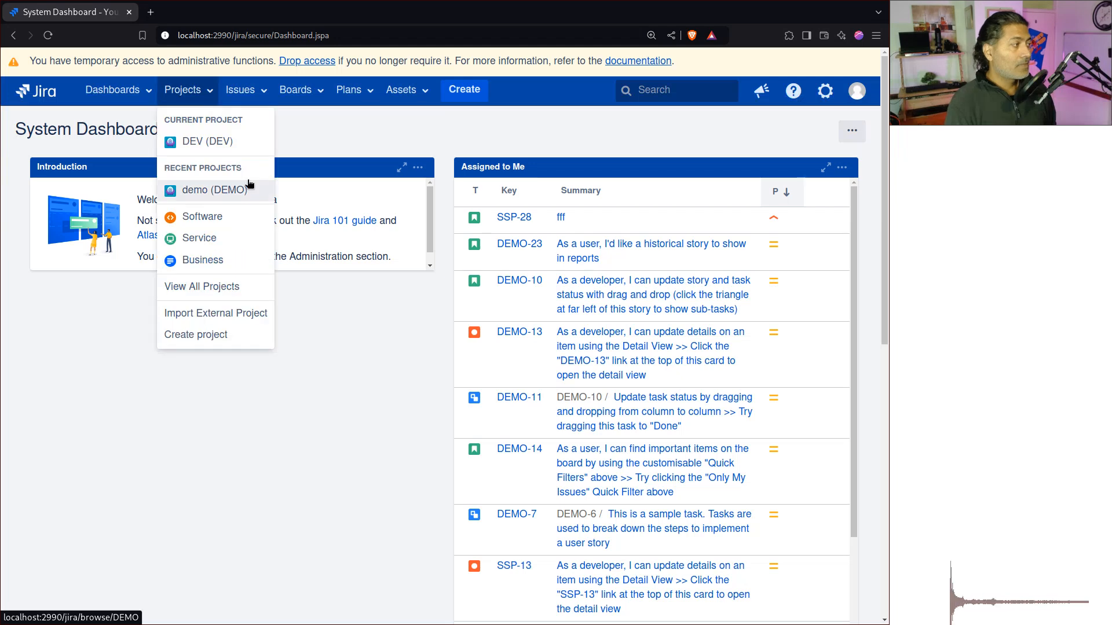
{"action": "left_click", "coordinate": [239, 191]}
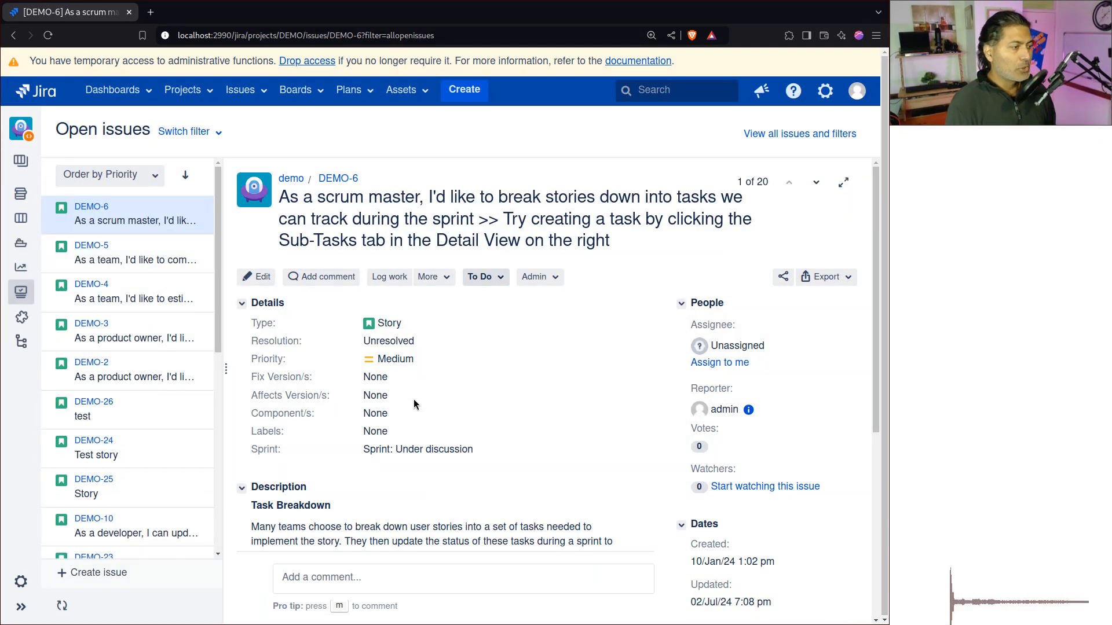
{"action": "key", "text": "ctrl+plus"}
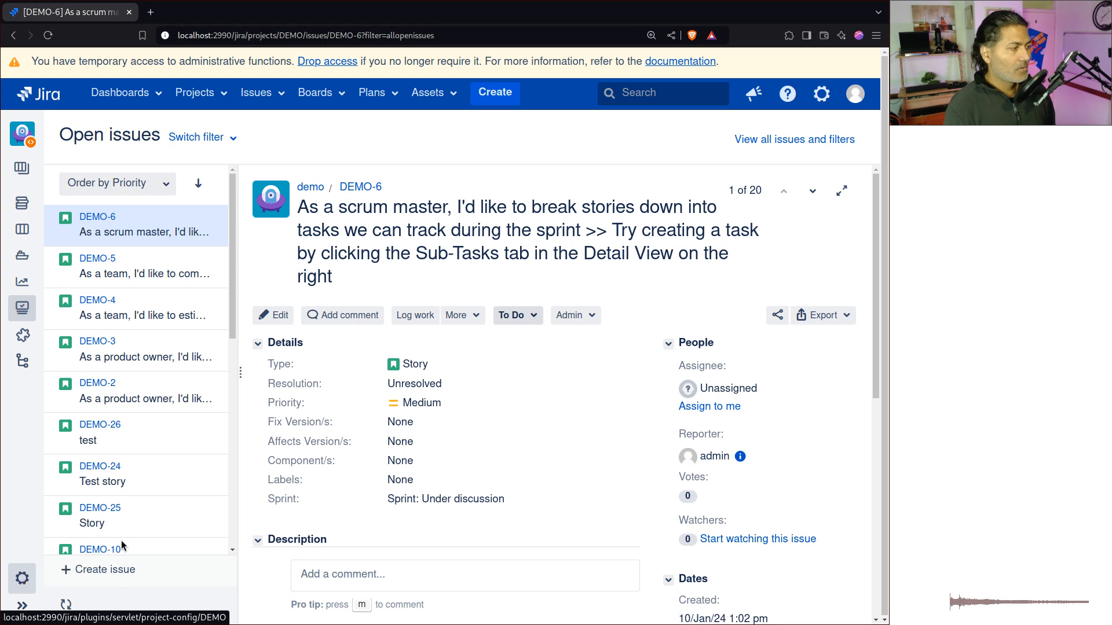
View the workflow diagram of story DEMO-6 and close it
{"action": "left_click", "coordinate": [543, 314]}
{"action": "left_click", "coordinate": [524, 427]}
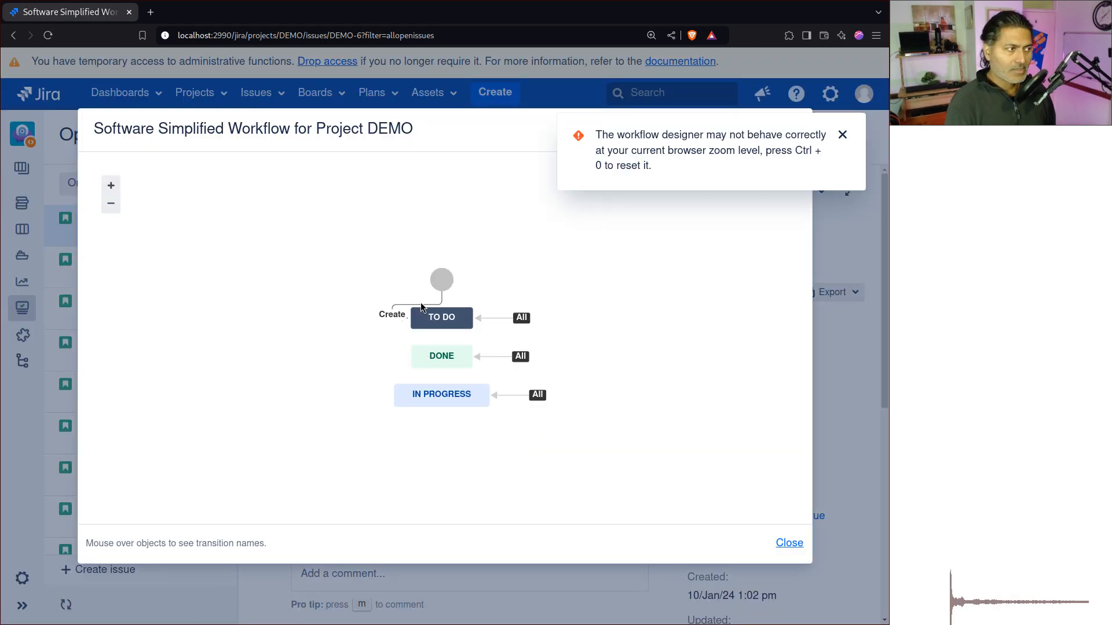
{"action": "key", "text": "Escape"}
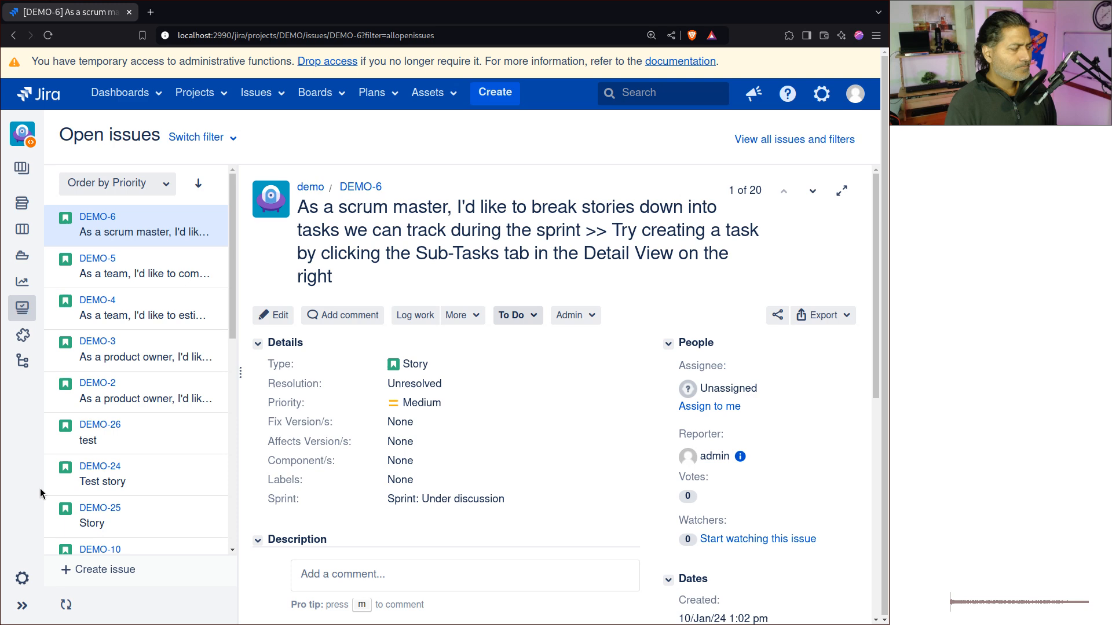
From the demo project's settings, open Software Simplified Workflow for Project DEMO for editing in diagram form
{"action": "left_click", "coordinate": [10, 582]}
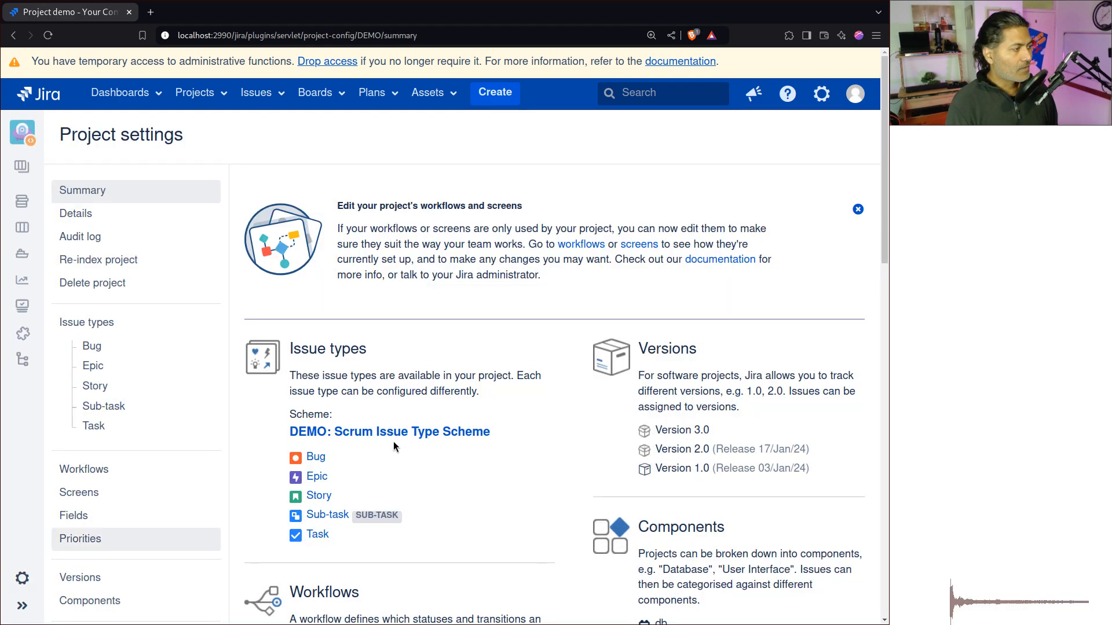
{"action": "scroll", "coordinate": [538, 391], "scroll_direction": "down", "scroll_amount": 5}
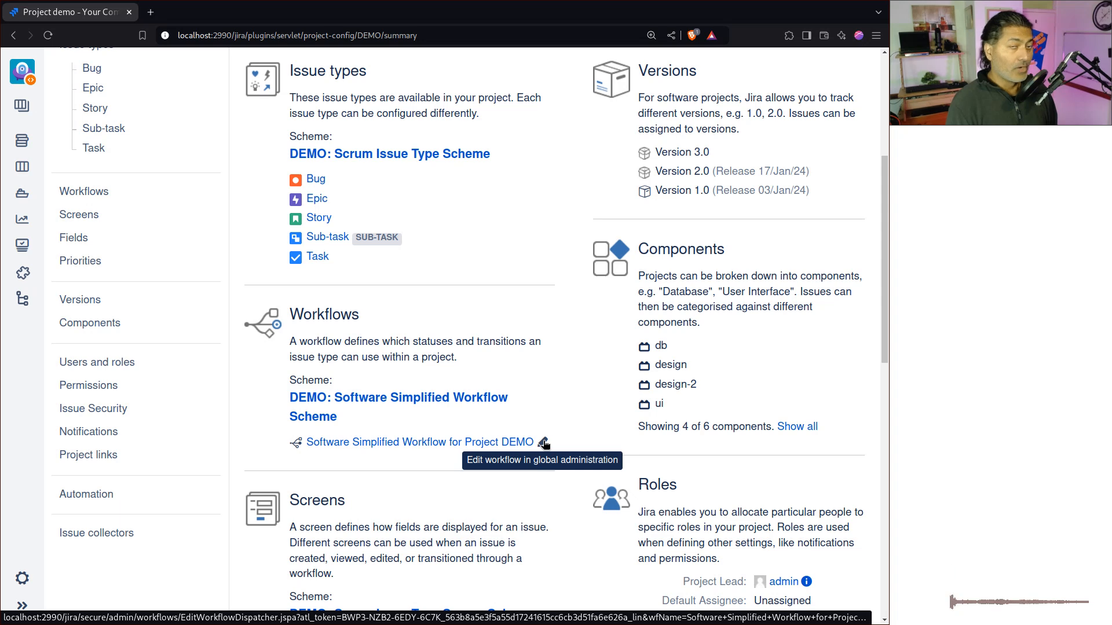
{"action": "left_click", "coordinate": [543, 443]}
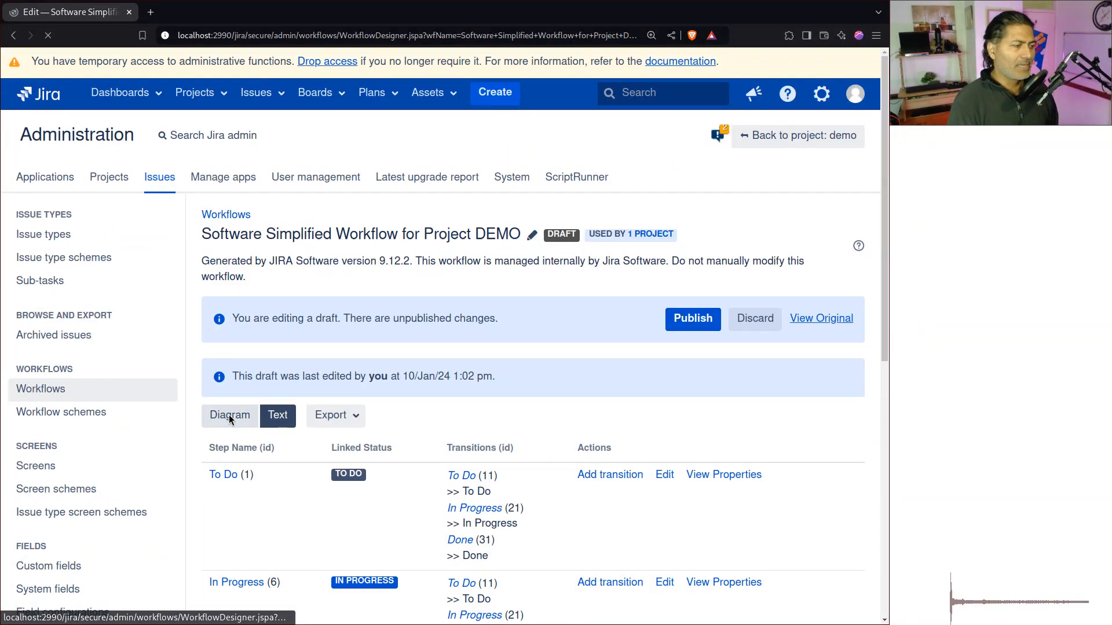
{"action": "left_click", "coordinate": [229, 415]}
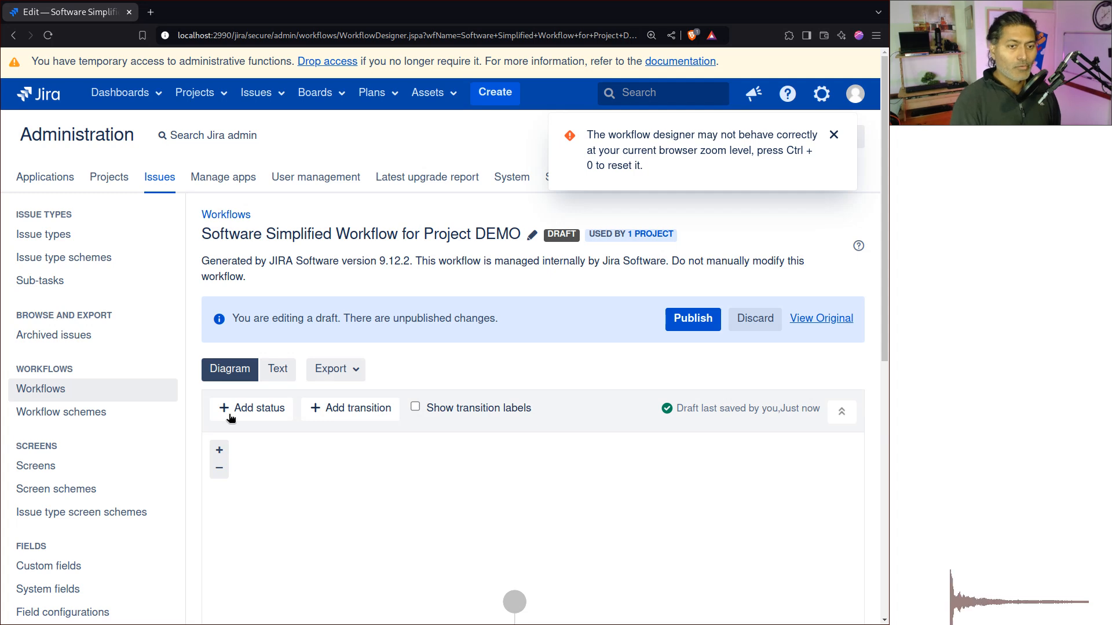
{"action": "scroll", "coordinate": [515, 347], "scroll_direction": "down", "scroll_amount": 5}
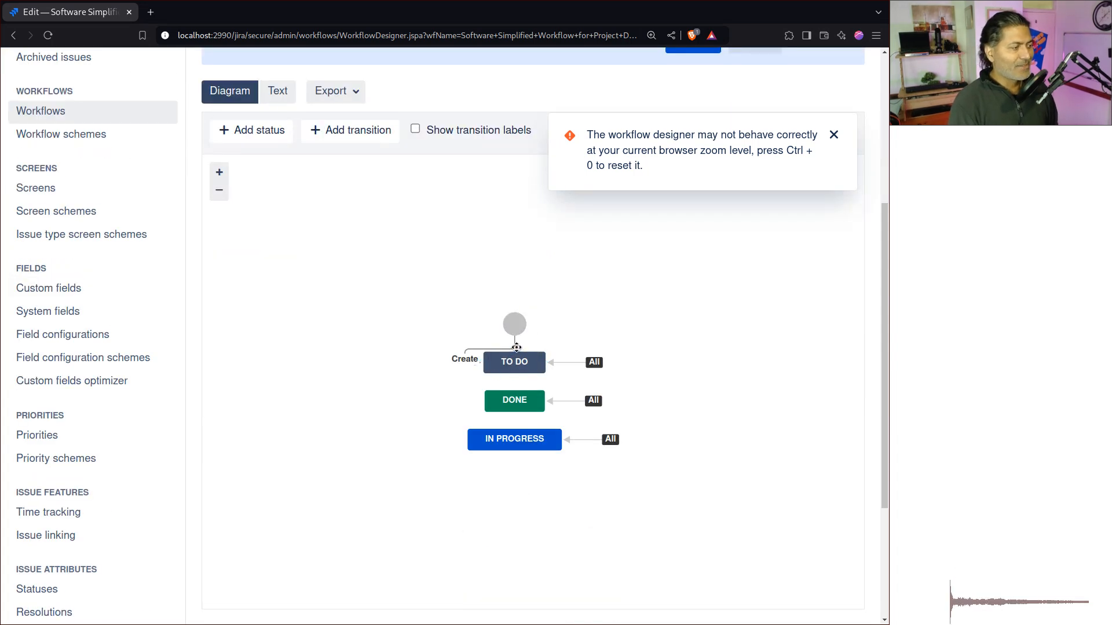
Move the workflow's start node up and to the left of To Do and open the Create transition's post functions
{"action": "left_click_drag", "start_coordinate": [513, 322], "coordinate": [457, 292]}
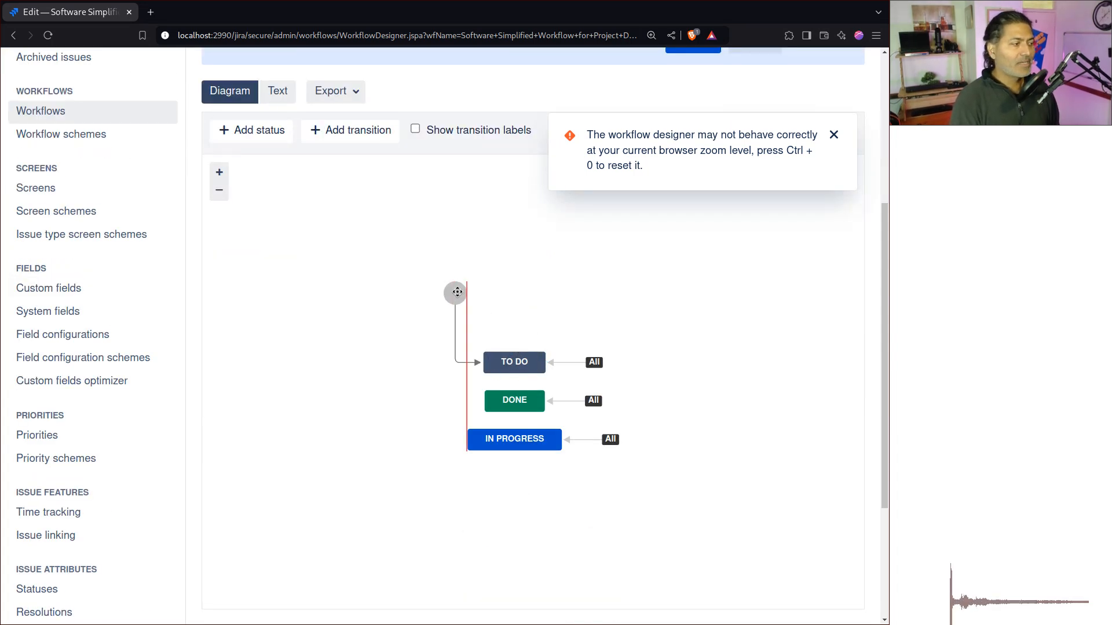
{"action": "left_click", "coordinate": [456, 332]}
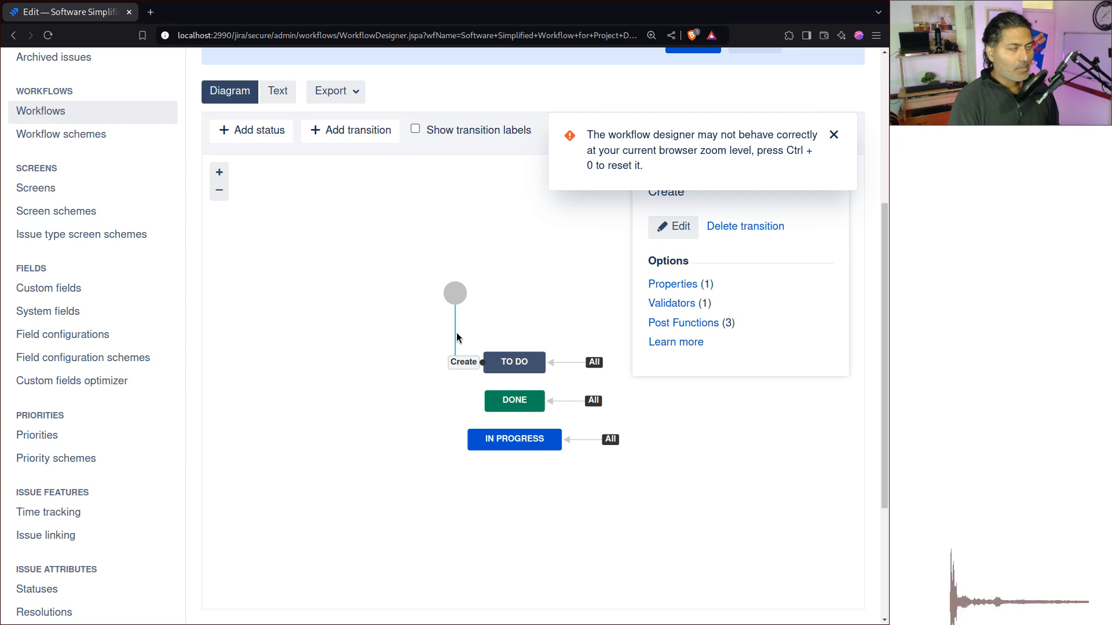
{"action": "left_click", "coordinate": [684, 323]}
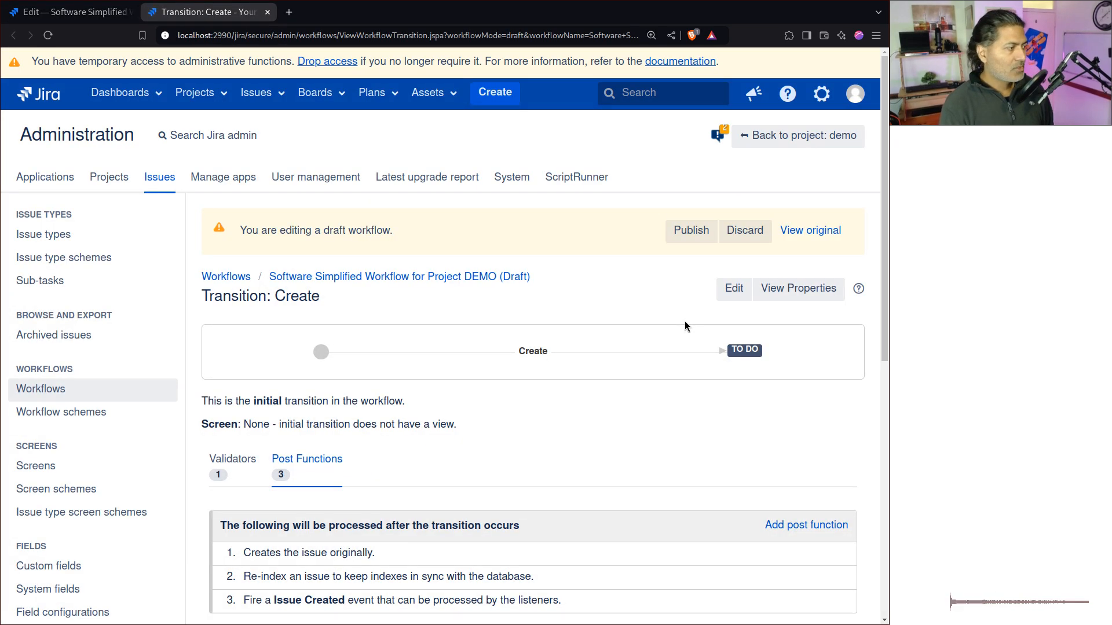
Start adding a post function to the Create transition, find "clone" in the list and choose ScriptRunner's "Clones an issue, and links"
{"action": "scroll", "coordinate": [679, 340], "scroll_direction": "down", "scroll_amount": 5}
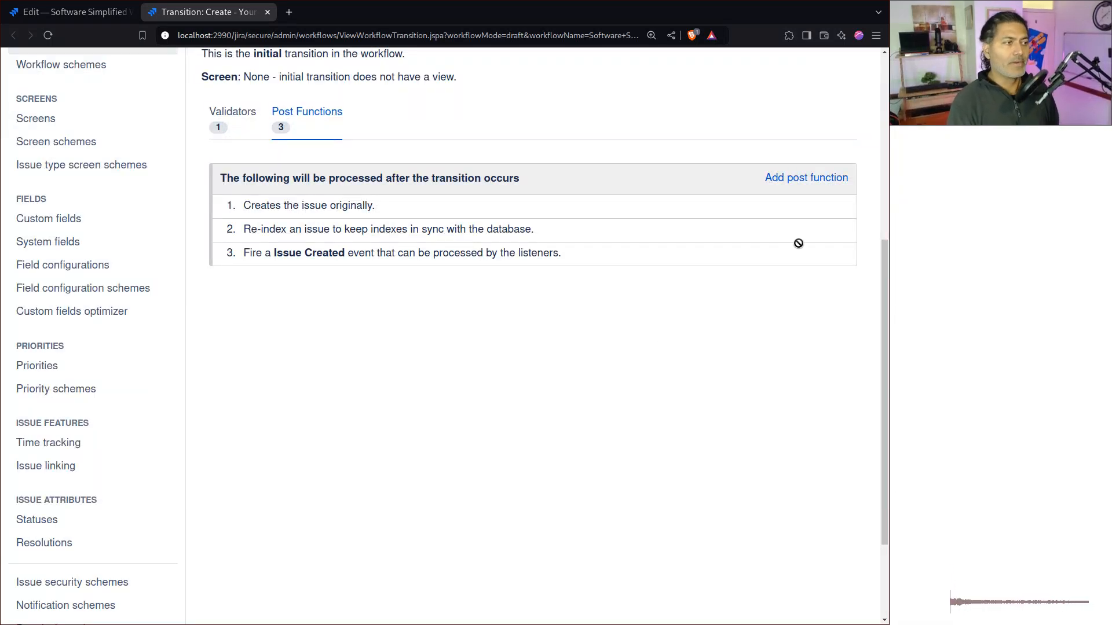
{"action": "left_click", "coordinate": [803, 181]}
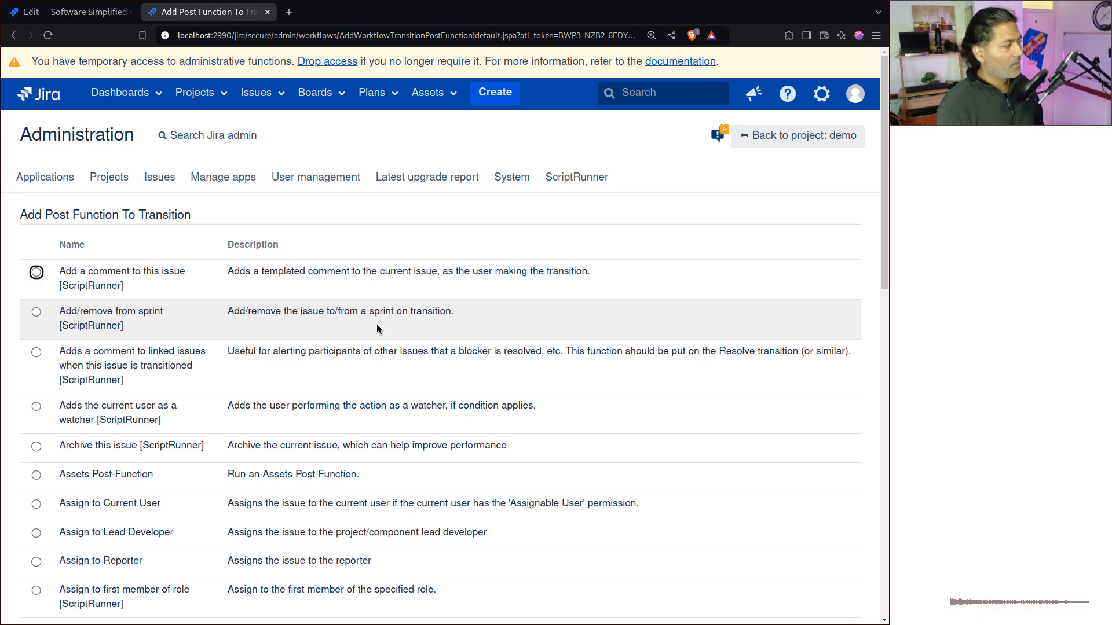
{"action": "scroll", "coordinate": [376, 324], "scroll_direction": "down", "scroll_amount": 4}
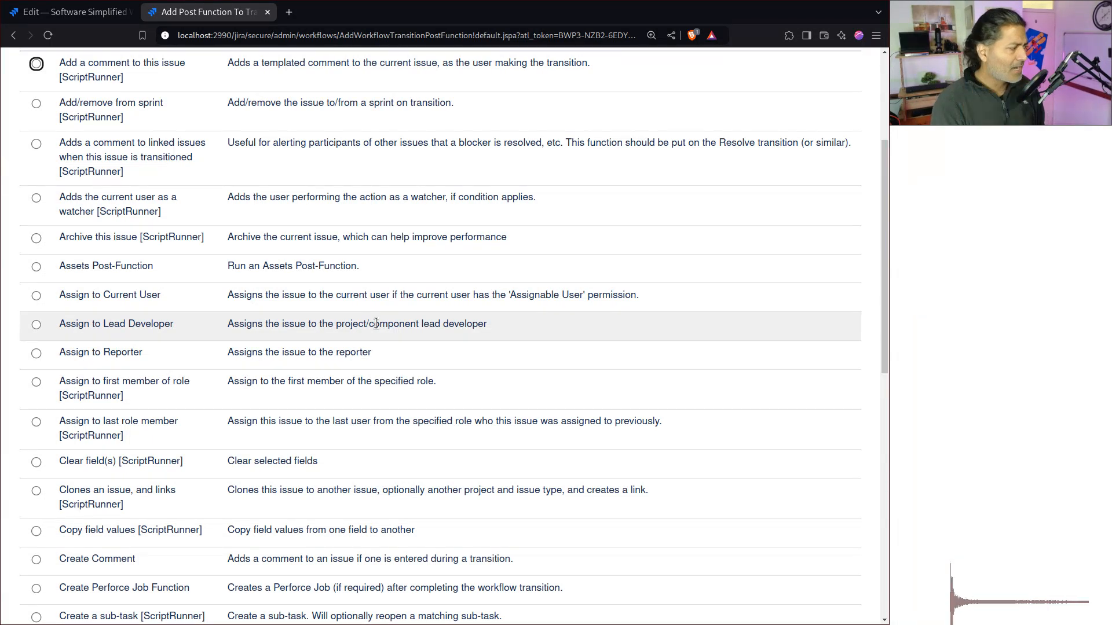
{"action": "key", "text": "ctrl+f"}
{"action": "type", "text": "clone"}
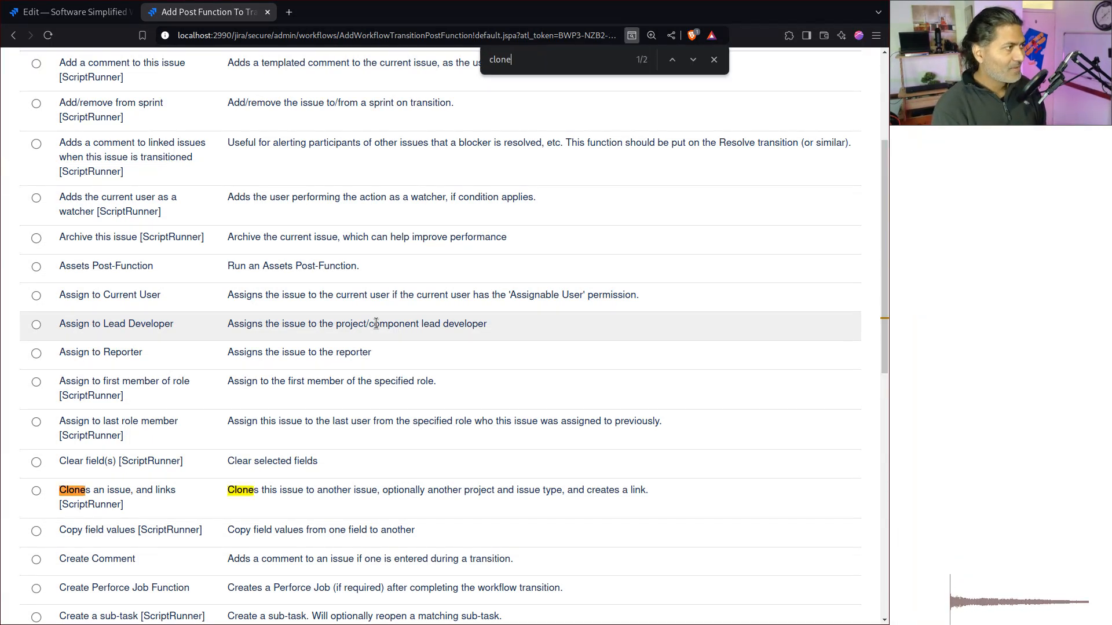
{"action": "left_click", "coordinate": [108, 491]}
{"action": "scroll", "coordinate": [109, 491], "scroll_direction": "down", "scroll_amount": 5}
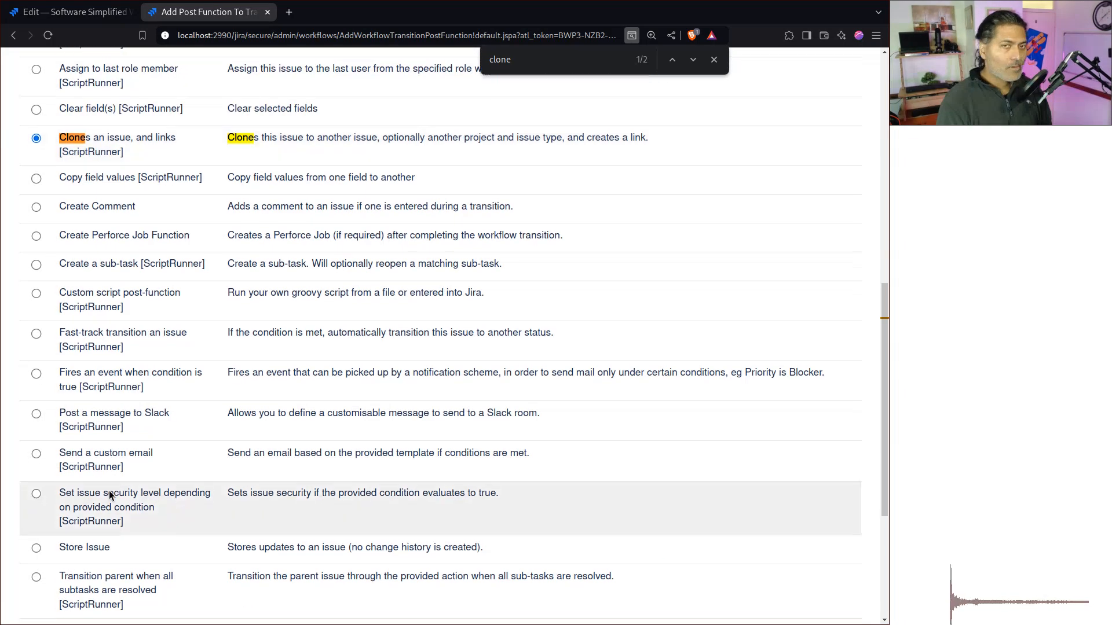
{"action": "scroll", "coordinate": [109, 491], "scroll_direction": "down", "scroll_amount": 4}
{"action": "left_click", "coordinate": [29, 488]}
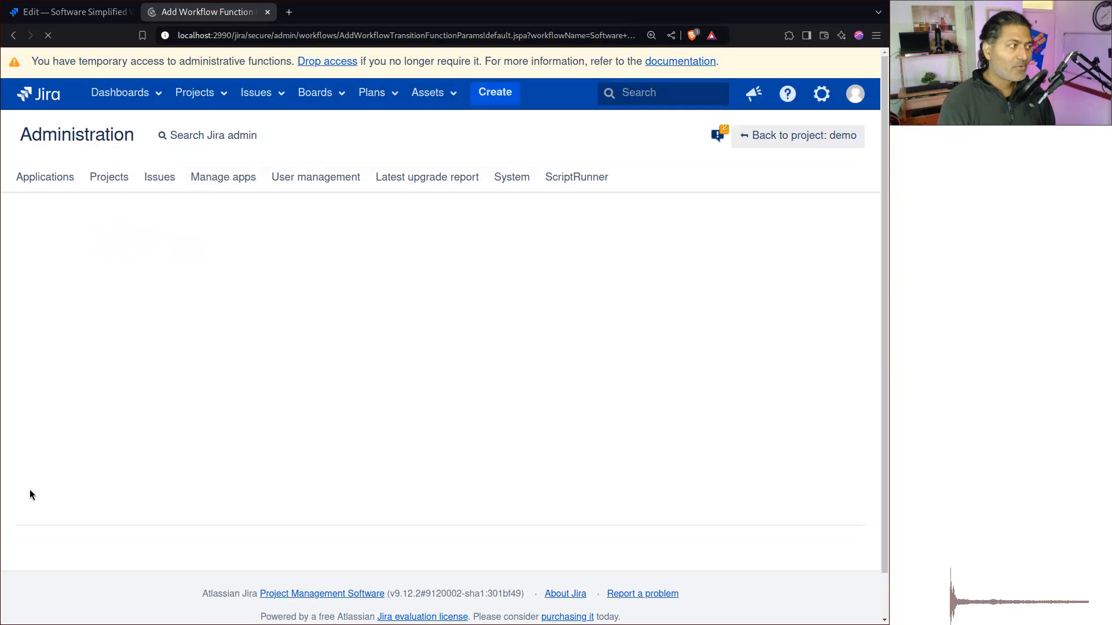
Enter "I want to clone an issue" as the clone post function's note
{"action": "scroll", "coordinate": [646, 347], "scroll_direction": "down", "scroll_amount": 4}
{"action": "scroll", "coordinate": [511, 356], "scroll_direction": "up", "scroll_amount": 3}
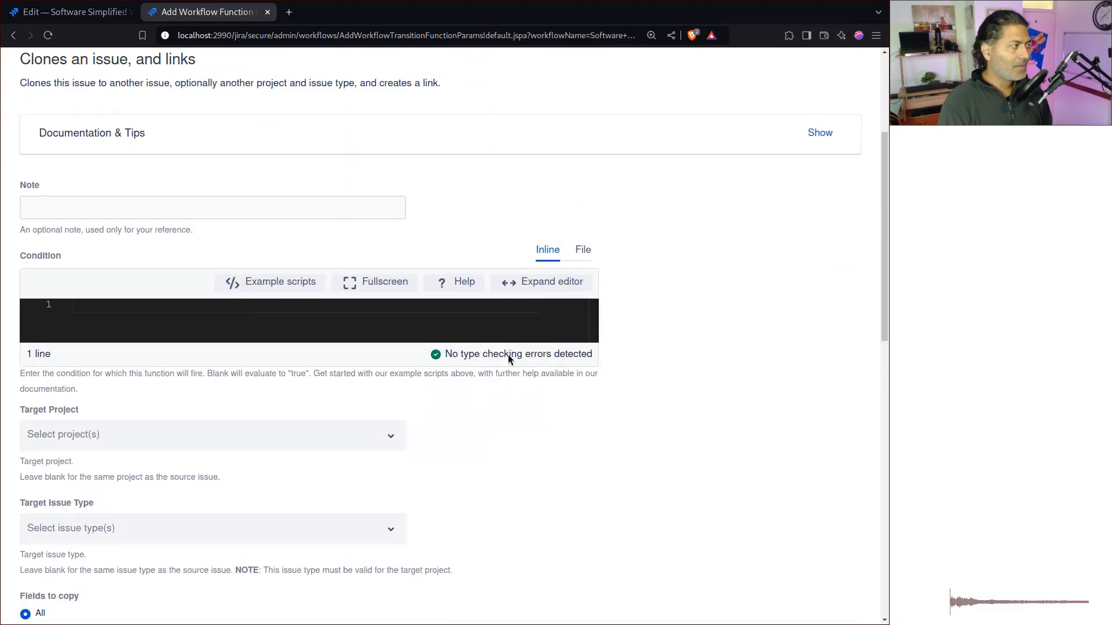
{"action": "left_click", "coordinate": [231, 350]}
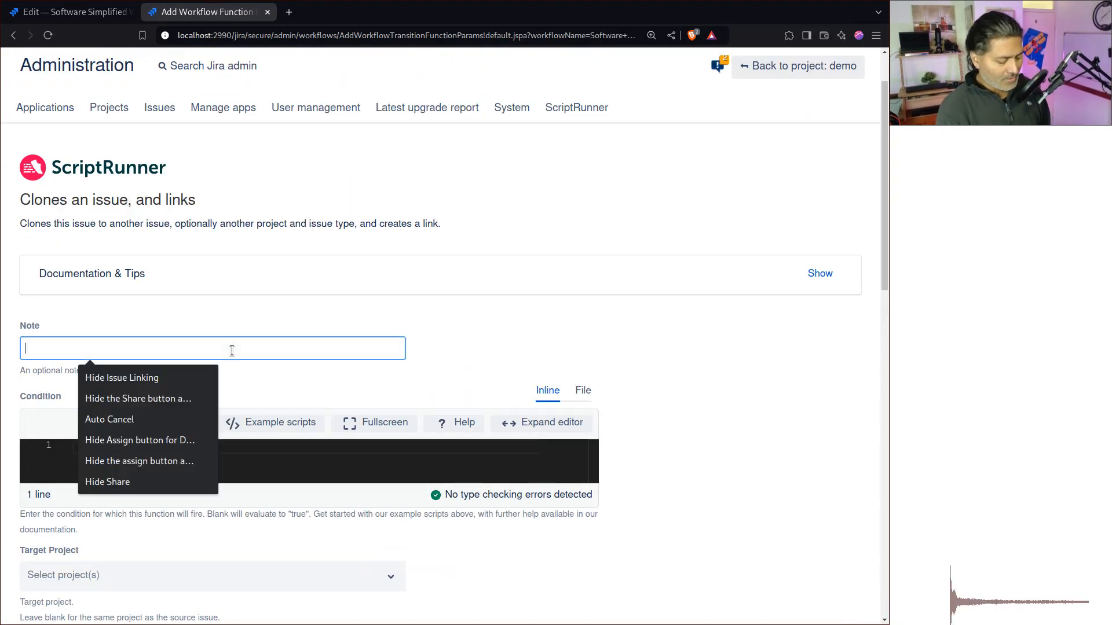
{"action": "type", "text": "I want to clone a"}
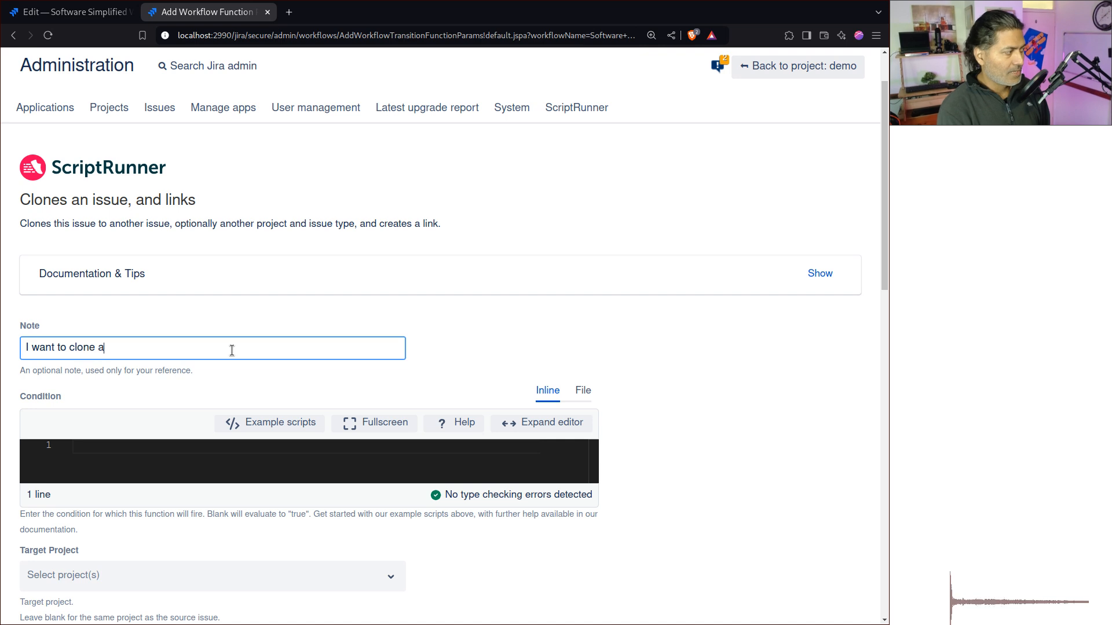
{"action": "type", "text": "n issue"}
Set the clone's target project to DEV and its target issue type to Bug
{"action": "scroll", "coordinate": [230, 353], "scroll_direction": "down", "scroll_amount": 2}
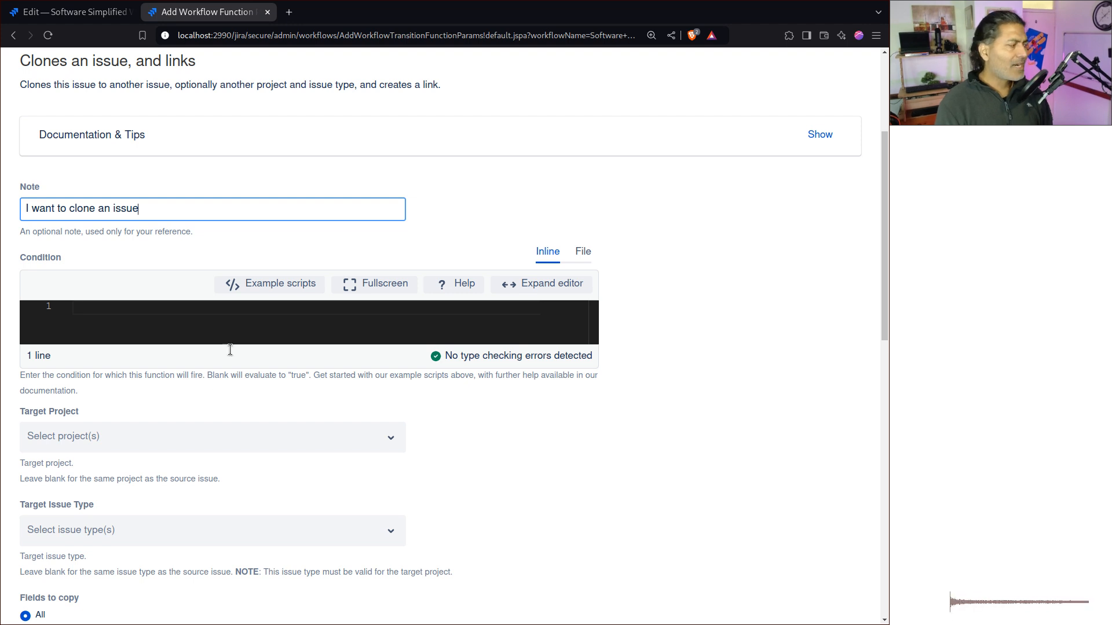
{"action": "left_click", "coordinate": [177, 434]}
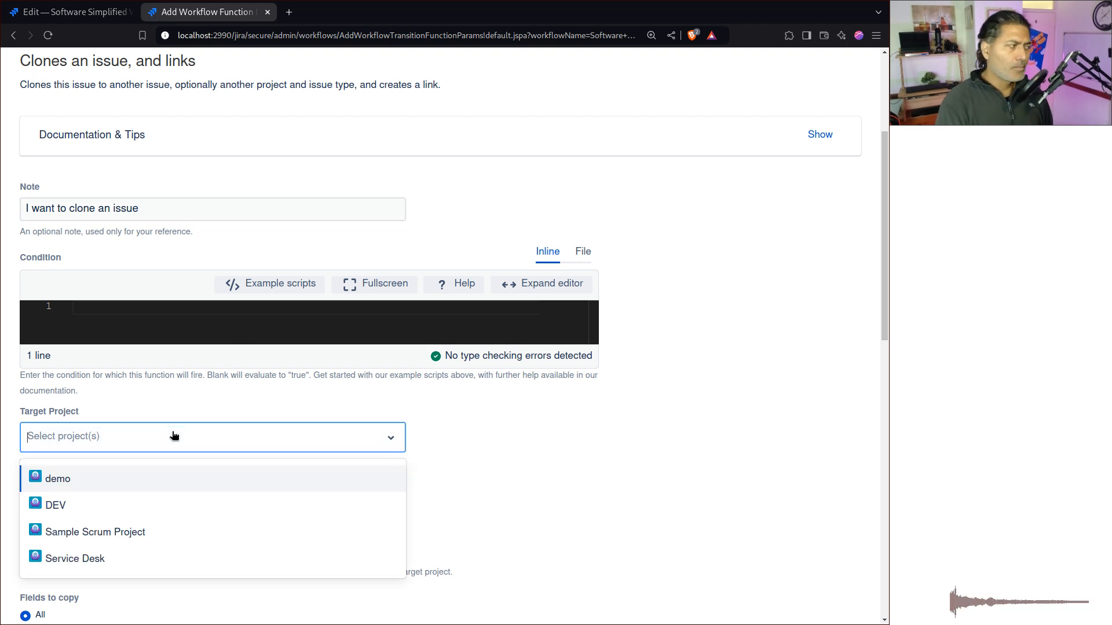
{"action": "left_click", "coordinate": [58, 509]}
{"action": "scroll", "coordinate": [290, 451], "scroll_direction": "down", "scroll_amount": 5}
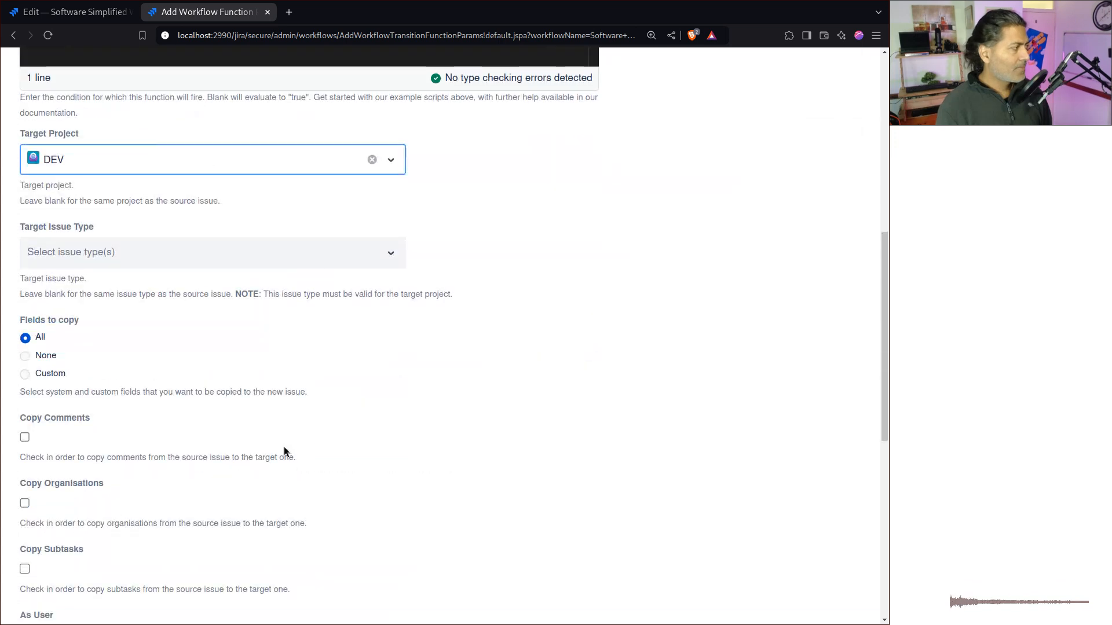
{"action": "left_click", "coordinate": [70, 251]}
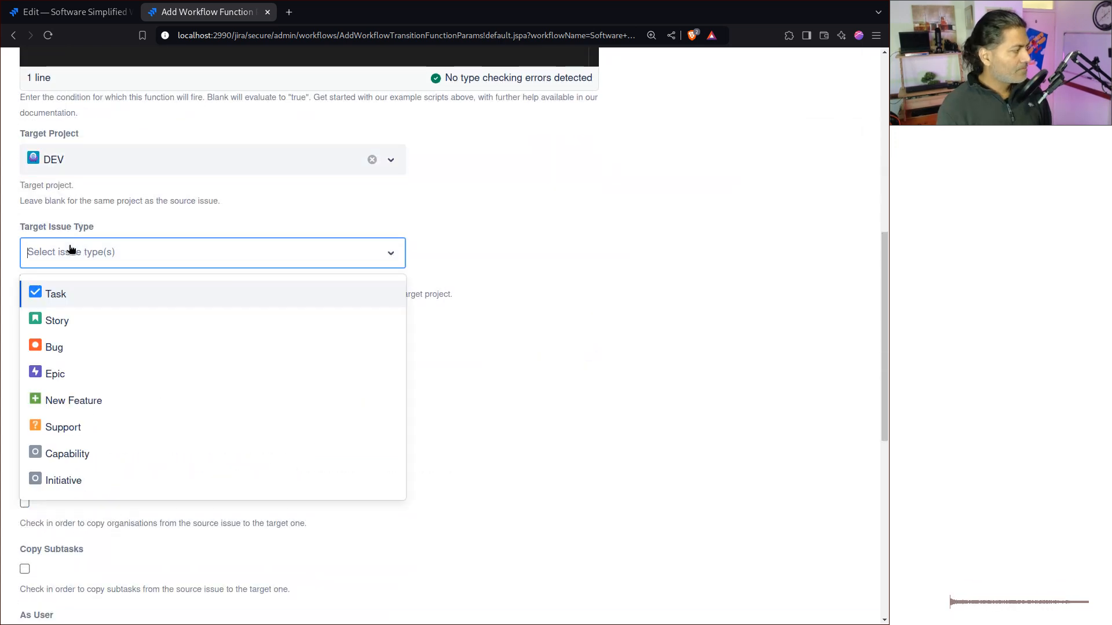
{"action": "left_click", "coordinate": [726, 255]}
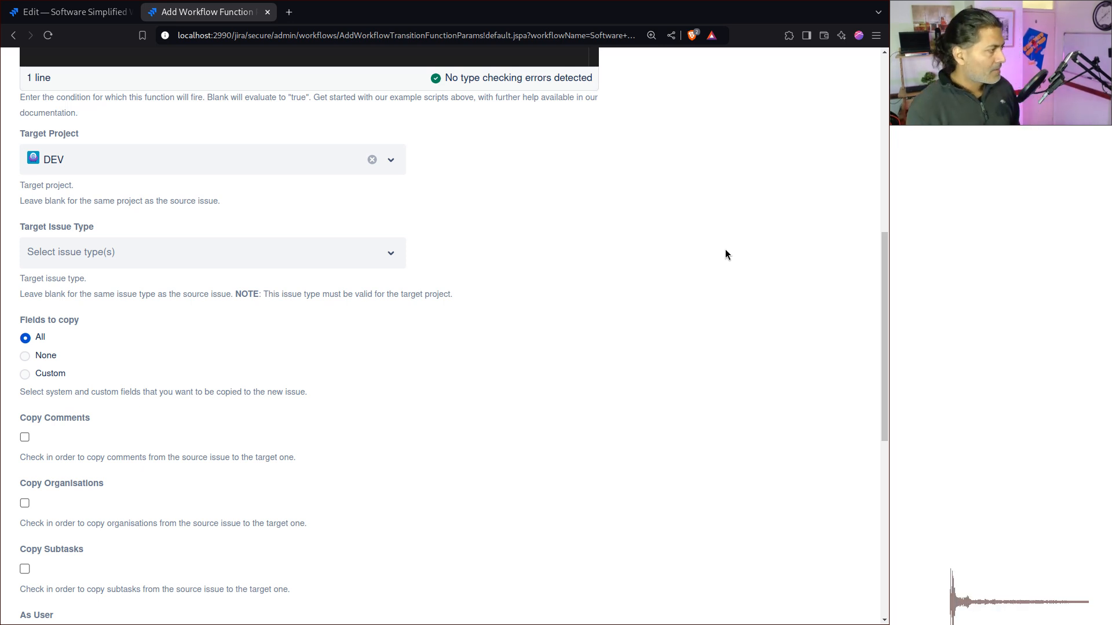
{"action": "left_click", "coordinate": [284, 252]}
{"action": "left_click", "coordinate": [80, 351]}
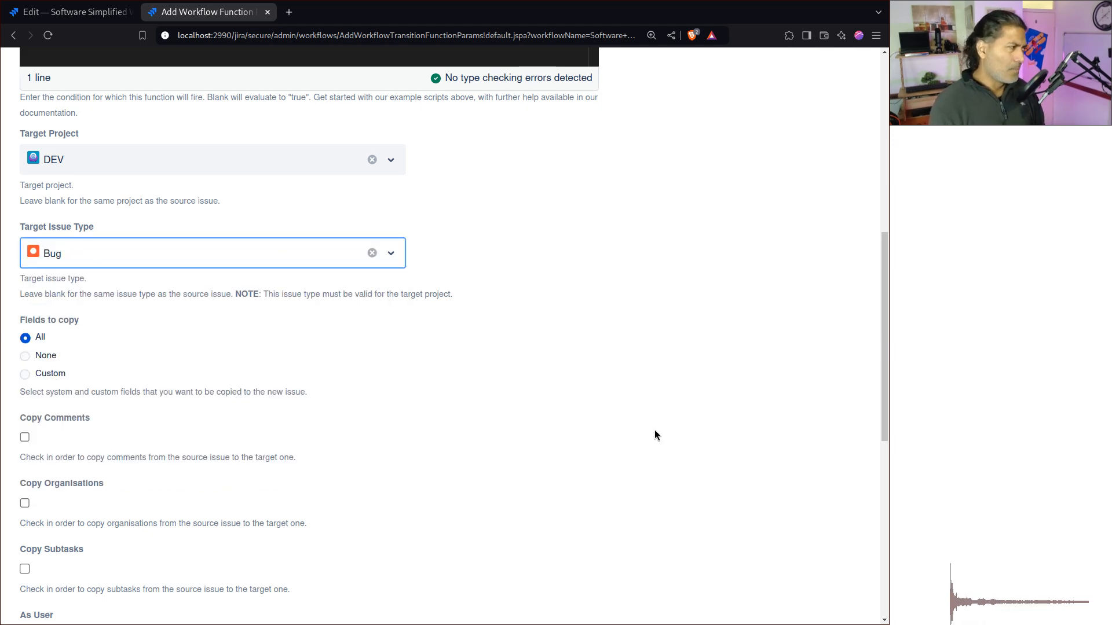
Switch the fields to copy to Custom and select Summary, Description and Priority
{"action": "scroll", "coordinate": [655, 433], "scroll_direction": "up", "scroll_amount": 6}
{"action": "scroll", "coordinate": [656, 431], "scroll_direction": "down", "scroll_amount": 8}
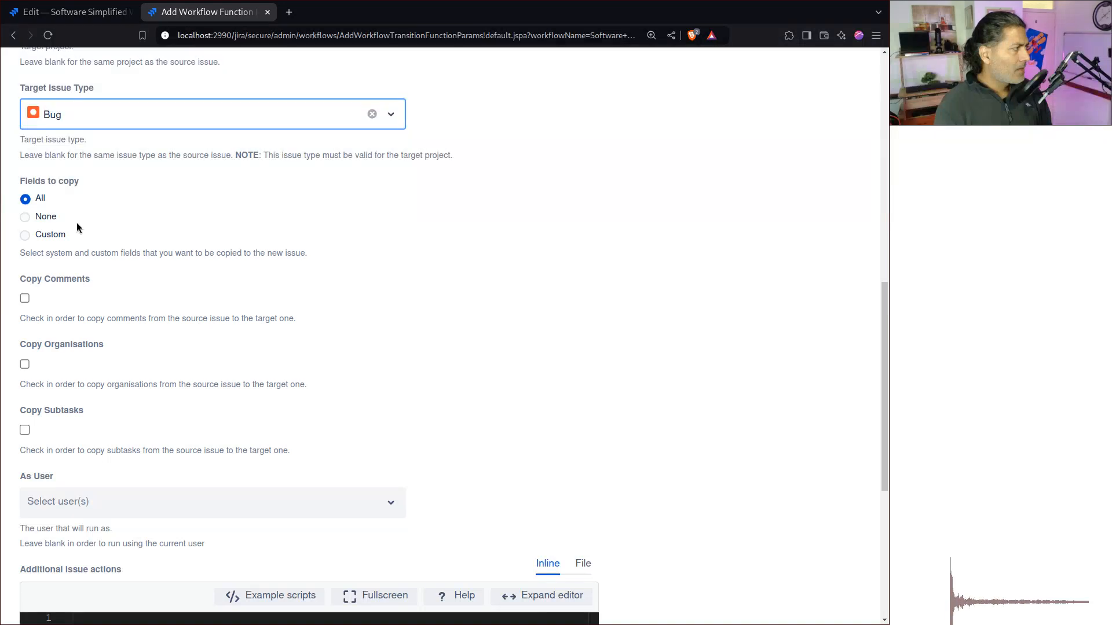
{"action": "left_click", "coordinate": [24, 235]}
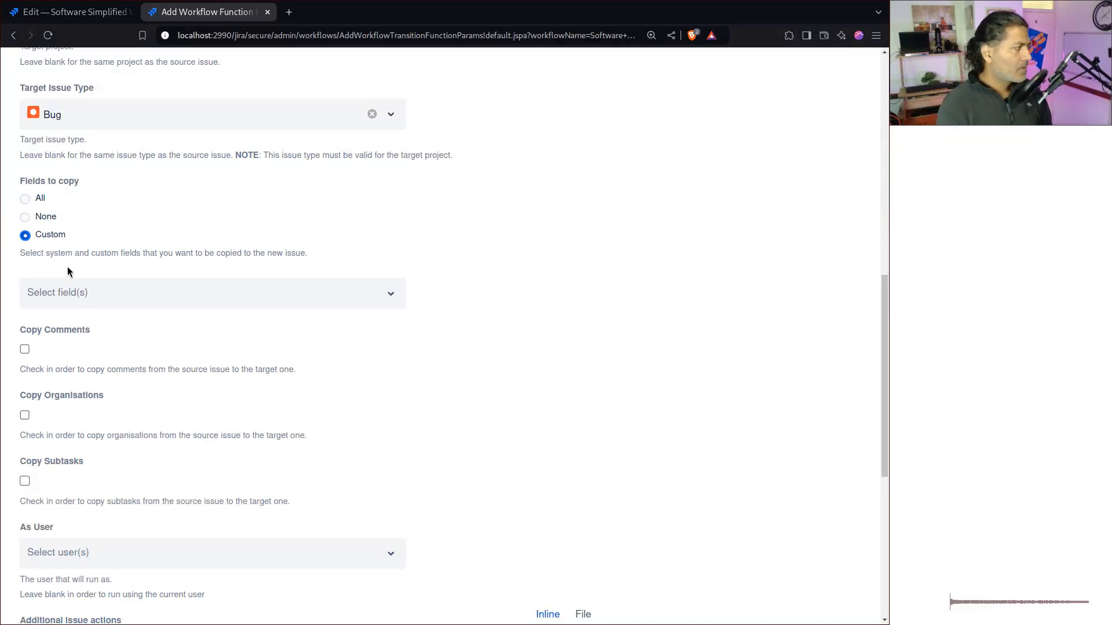
{"action": "left_click", "coordinate": [97, 296]}
{"action": "type", "text": "summa"}
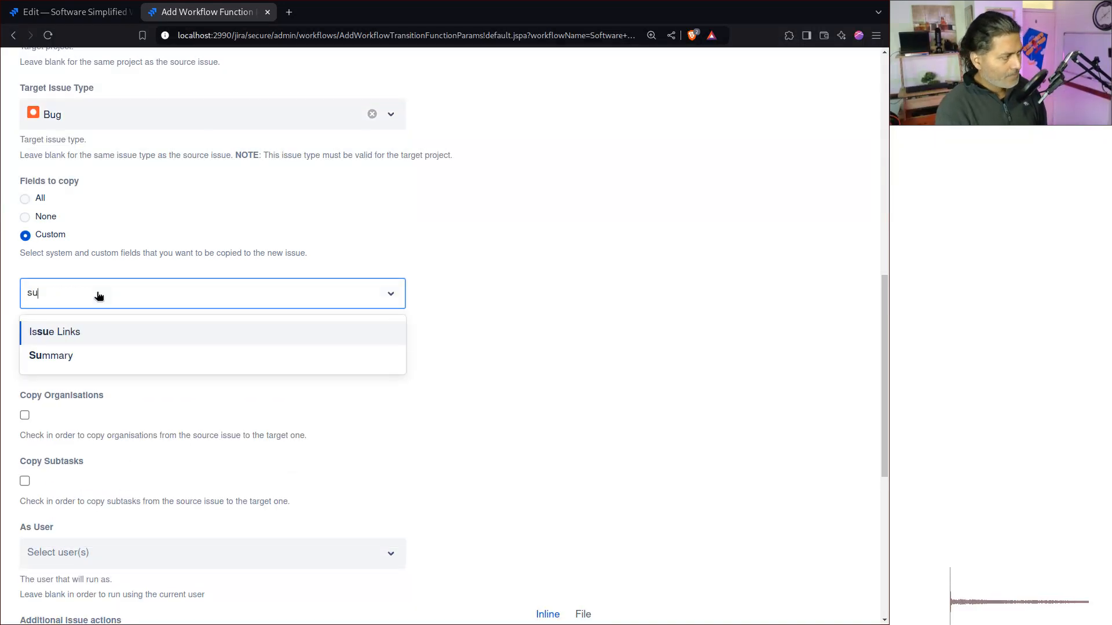
{"action": "key", "text": "Return"}
{"action": "type", "text": "desc"}
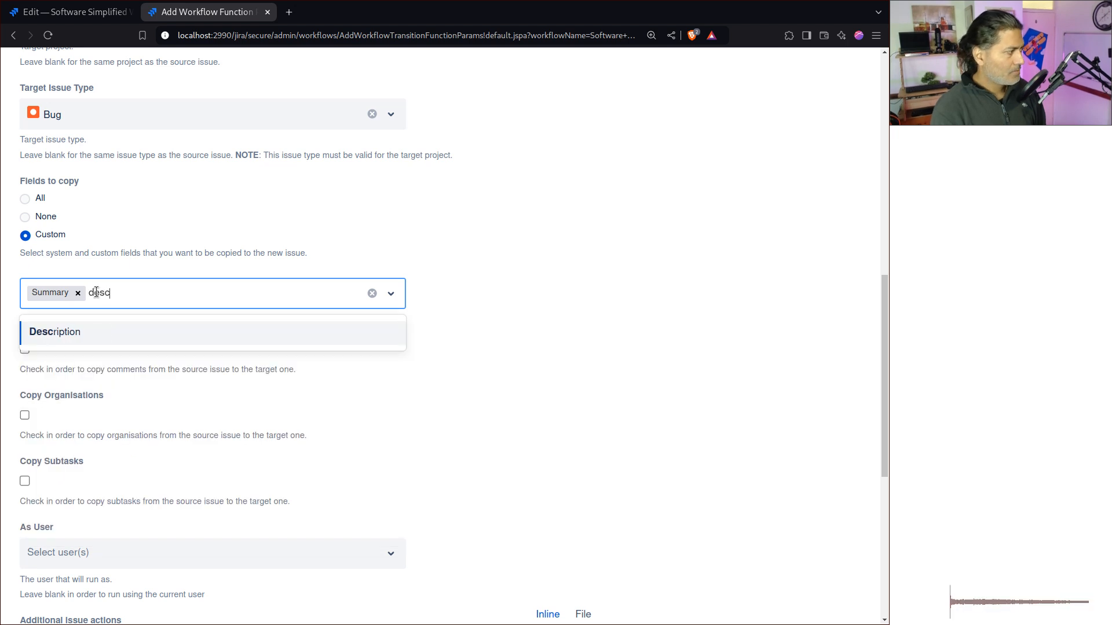
{"action": "key", "text": "Return"}
{"action": "type", "text": "pro"}
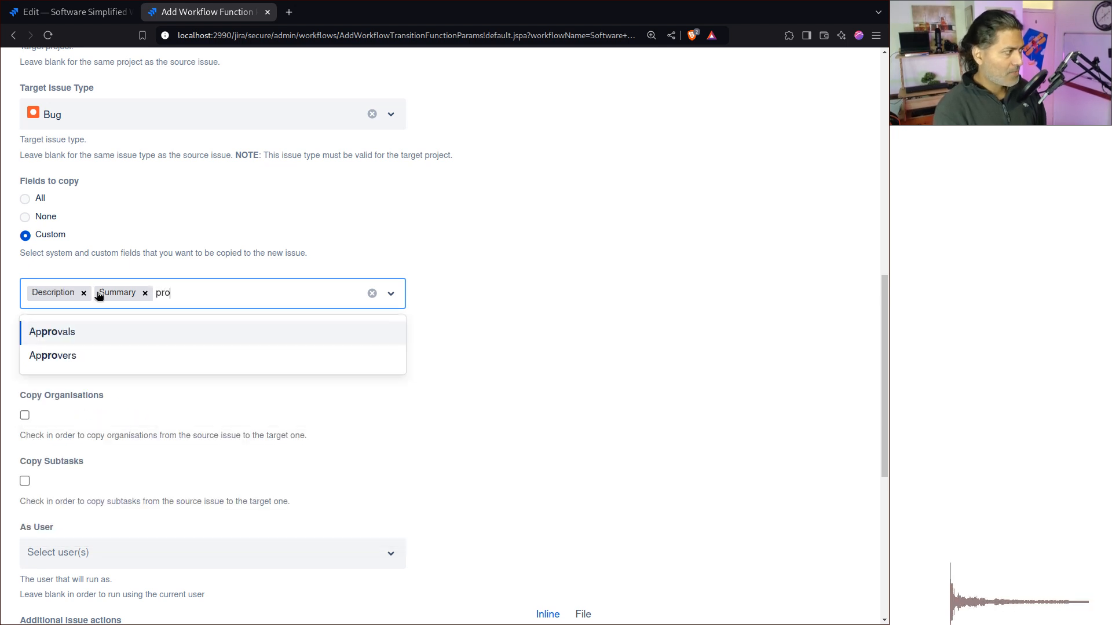
{"action": "key", "text": "BackSpace"}
{"action": "type", "text": "i"}
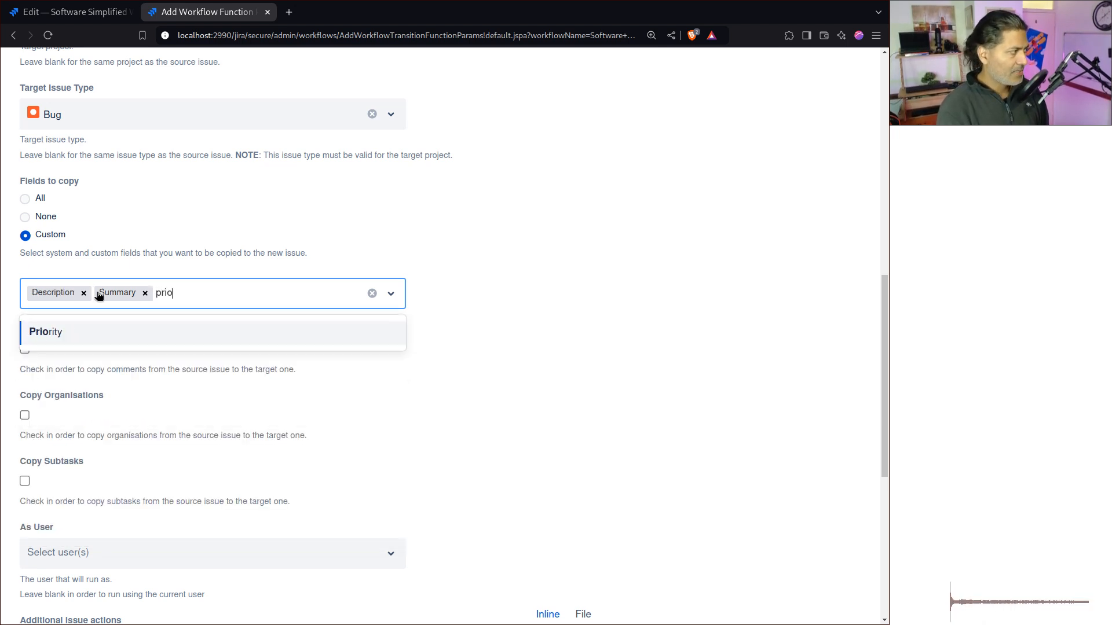
{"action": "key", "text": "Return"}
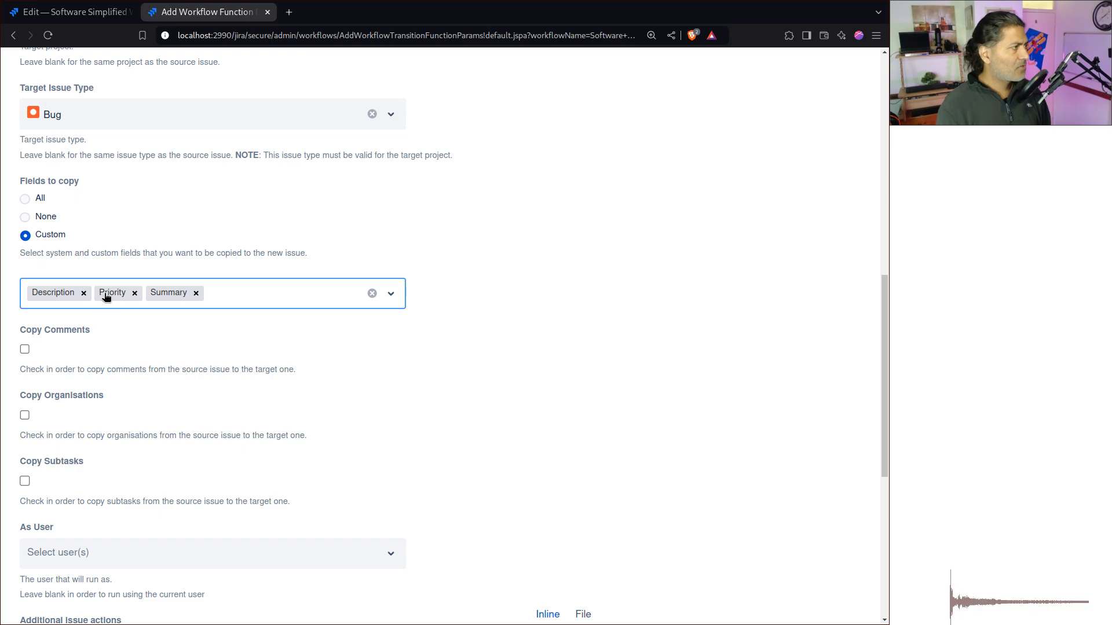
Start creating a Bug in the demo project to examine its available fields, and discard the form
{"action": "key", "text": "ctrl+shift+Tab"}
{"action": "scroll", "coordinate": [423, 309], "scroll_direction": "up", "scroll_amount": 5}
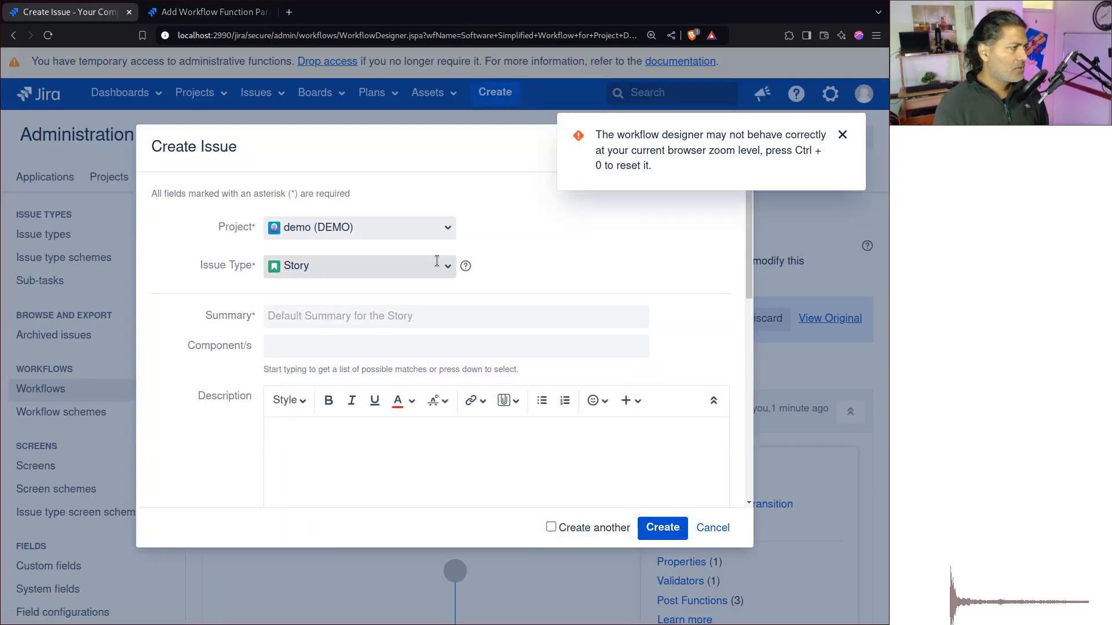
{"action": "left_click", "coordinate": [447, 266]}
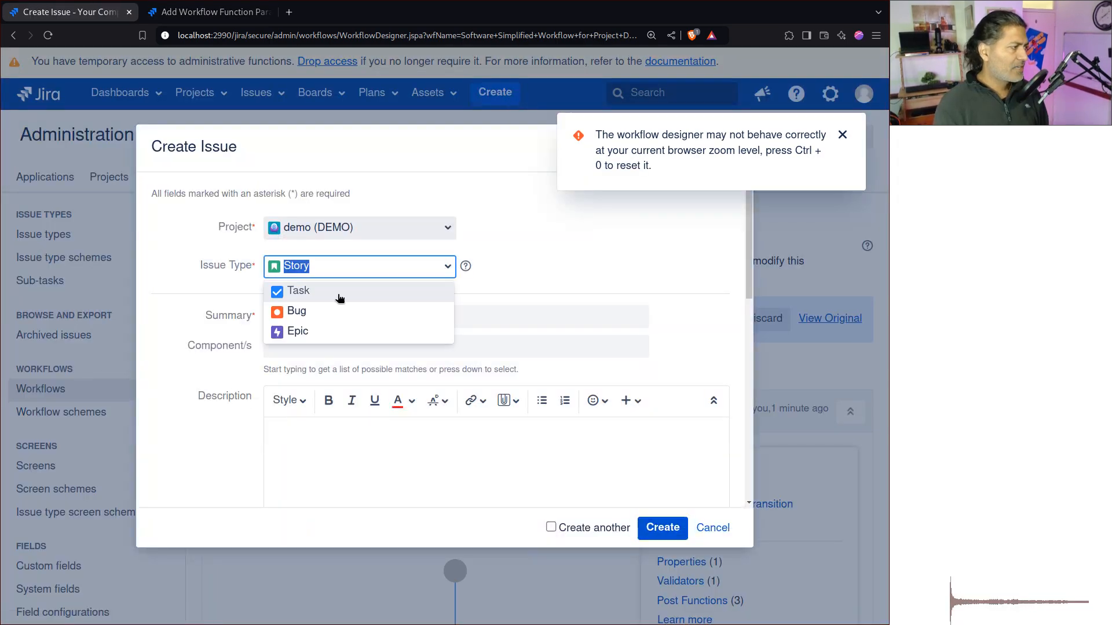
{"action": "left_click", "coordinate": [308, 312]}
{"action": "scroll", "coordinate": [216, 312], "scroll_direction": "down", "scroll_amount": 5}
{"action": "scroll", "coordinate": [216, 314], "scroll_direction": "down", "scroll_amount": 8}
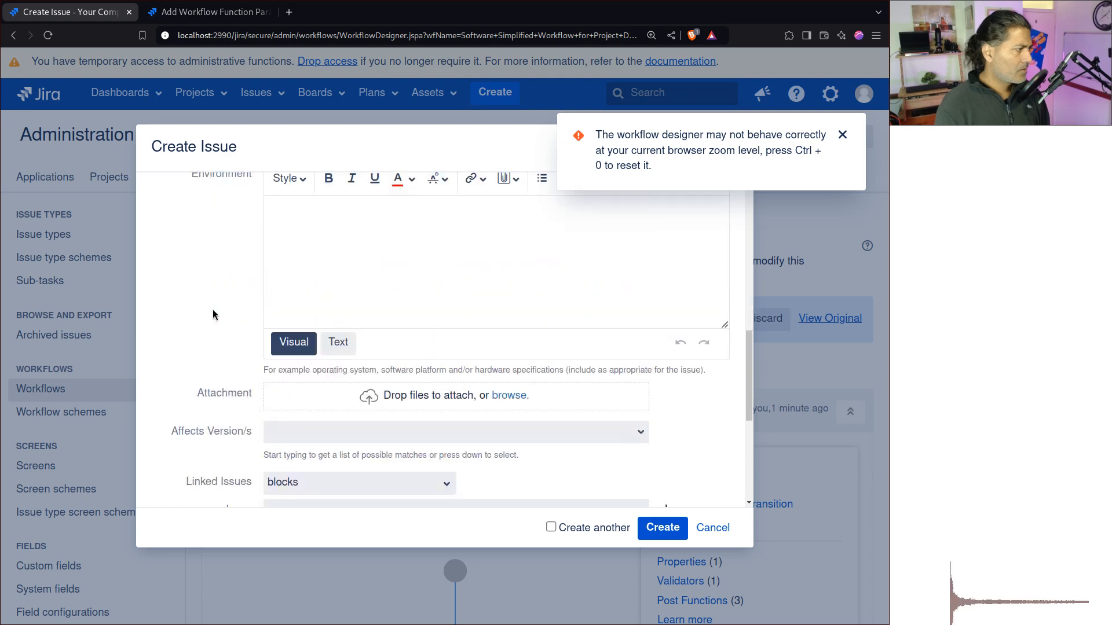
{"action": "key", "text": "Escape"}
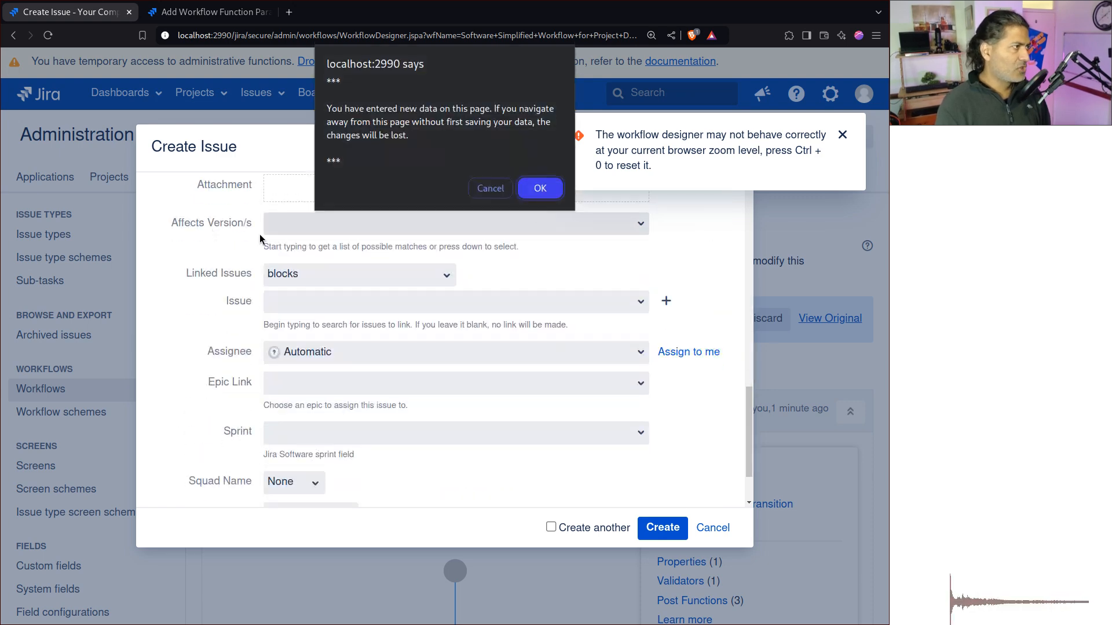
{"action": "left_click", "coordinate": [536, 189]}
Return to the clone post function form and add Affected Versions to the custom fields to copy
{"action": "left_click", "coordinate": [195, 19]}
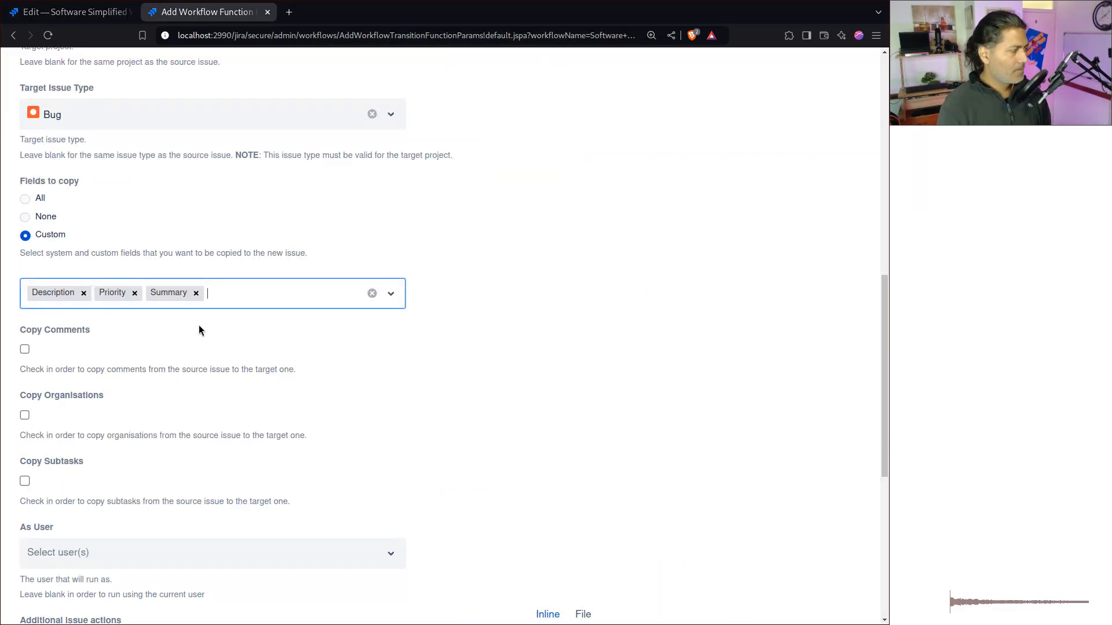
{"action": "type", "text": "affe"}
{"action": "left_click", "coordinate": [168, 331]}
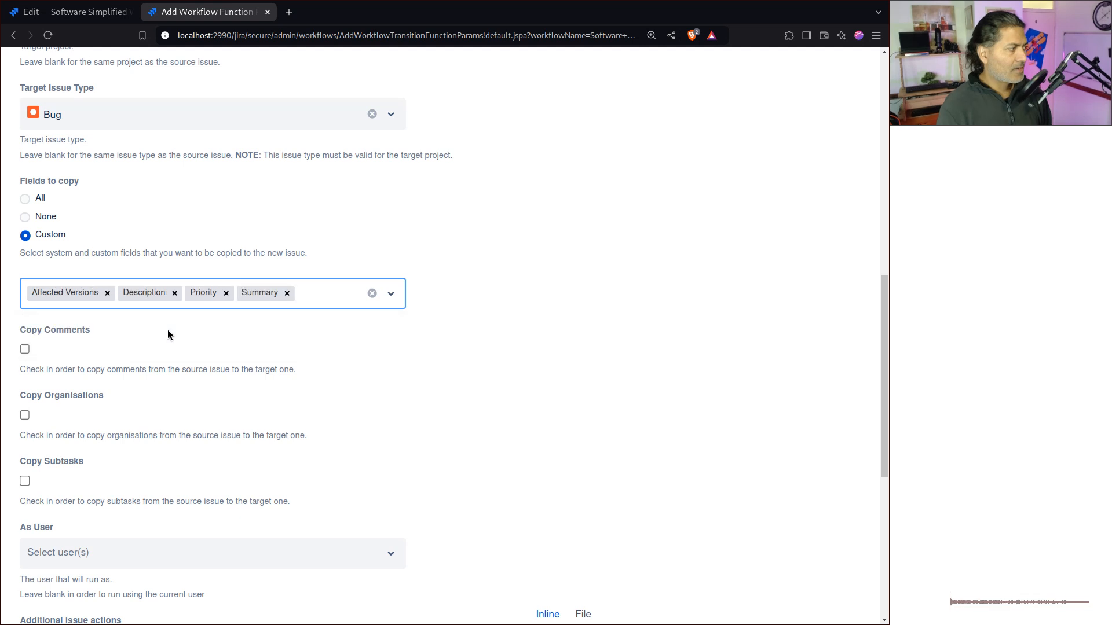
Set the issue link type and direction to "is cloned by" and add the post function to the Create transition
{"action": "scroll", "coordinate": [797, 407], "scroll_direction": "down", "scroll_amount": 5}
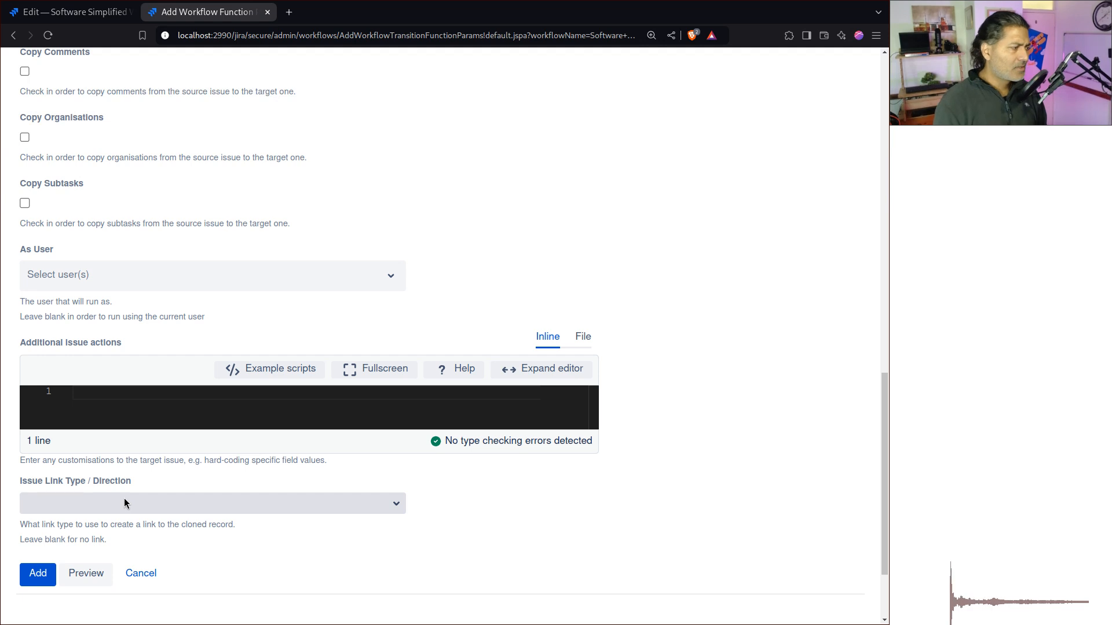
{"action": "scroll", "coordinate": [390, 484], "scroll_direction": "down", "scroll_amount": 3}
{"action": "left_click", "coordinate": [398, 389]}
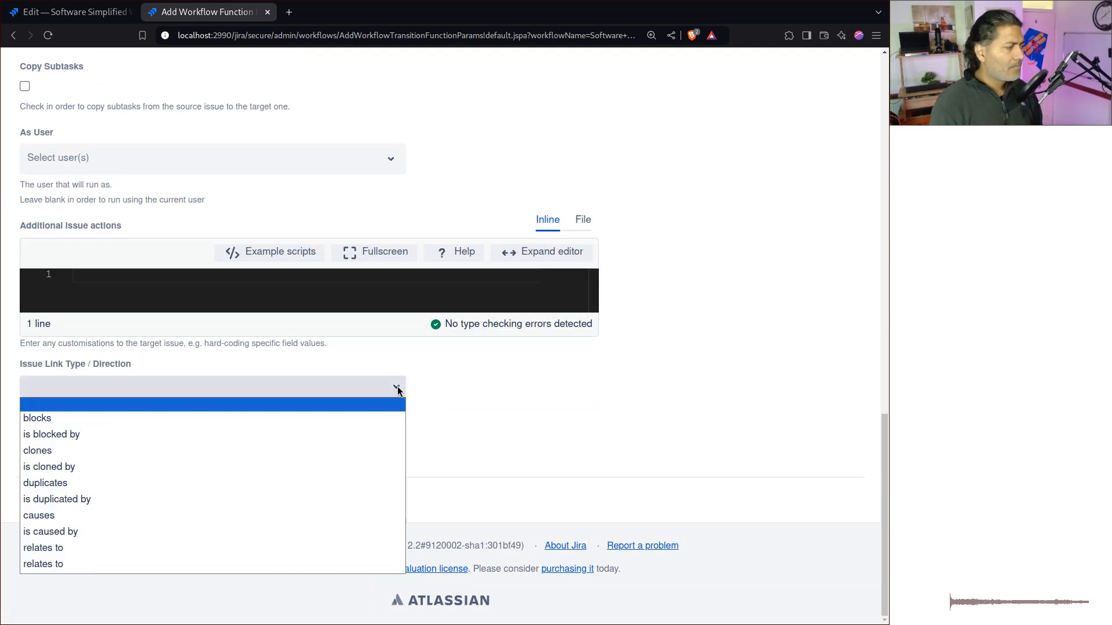
{"action": "left_click", "coordinate": [110, 455]}
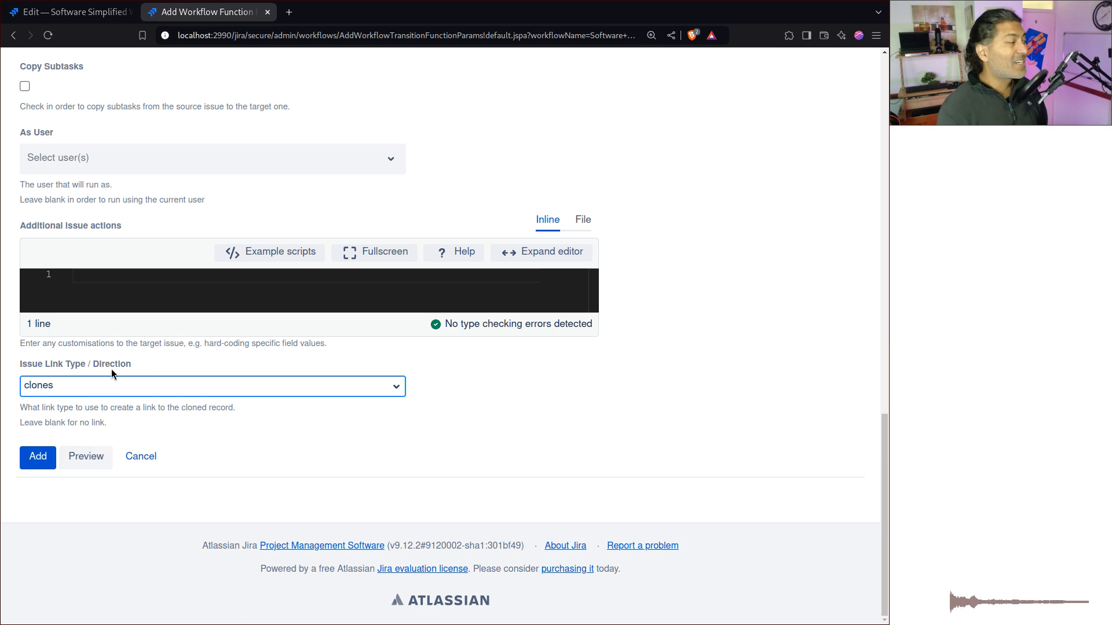
{"action": "left_click", "coordinate": [100, 390]}
{"action": "left_click", "coordinate": [99, 387]}
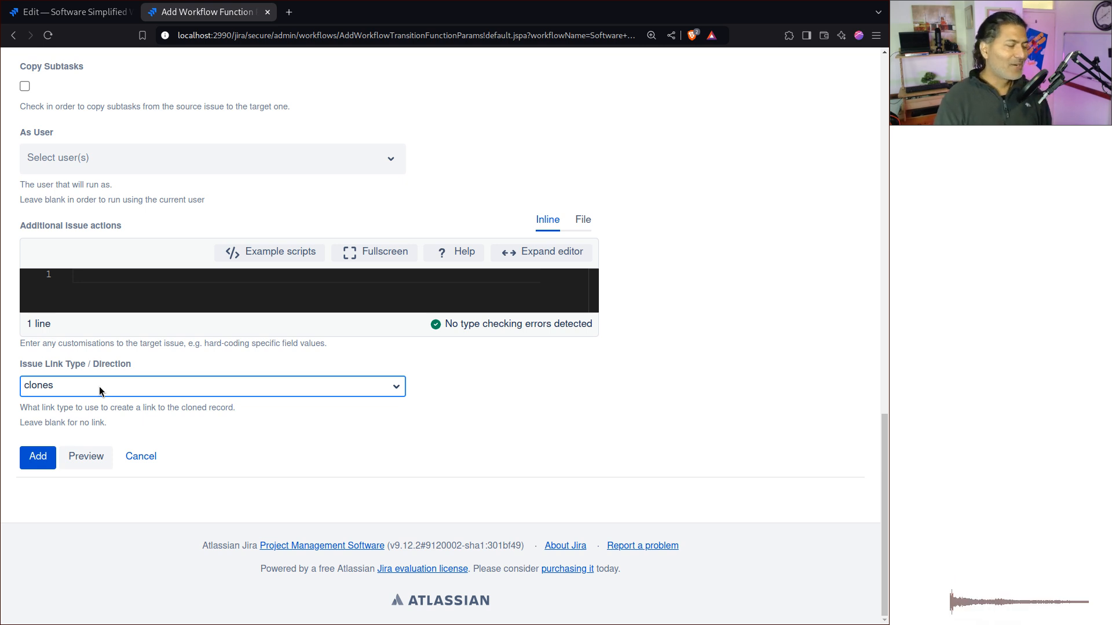
{"action": "left_click", "coordinate": [99, 387]}
{"action": "left_click", "coordinate": [48, 464]}
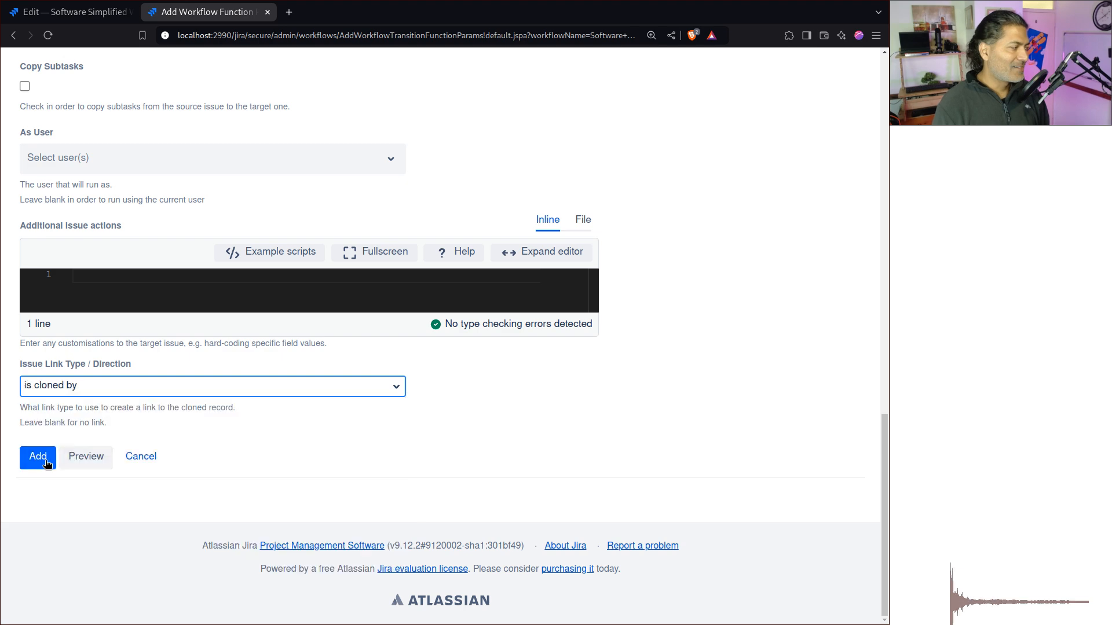
{"action": "left_click", "coordinate": [45, 461]}
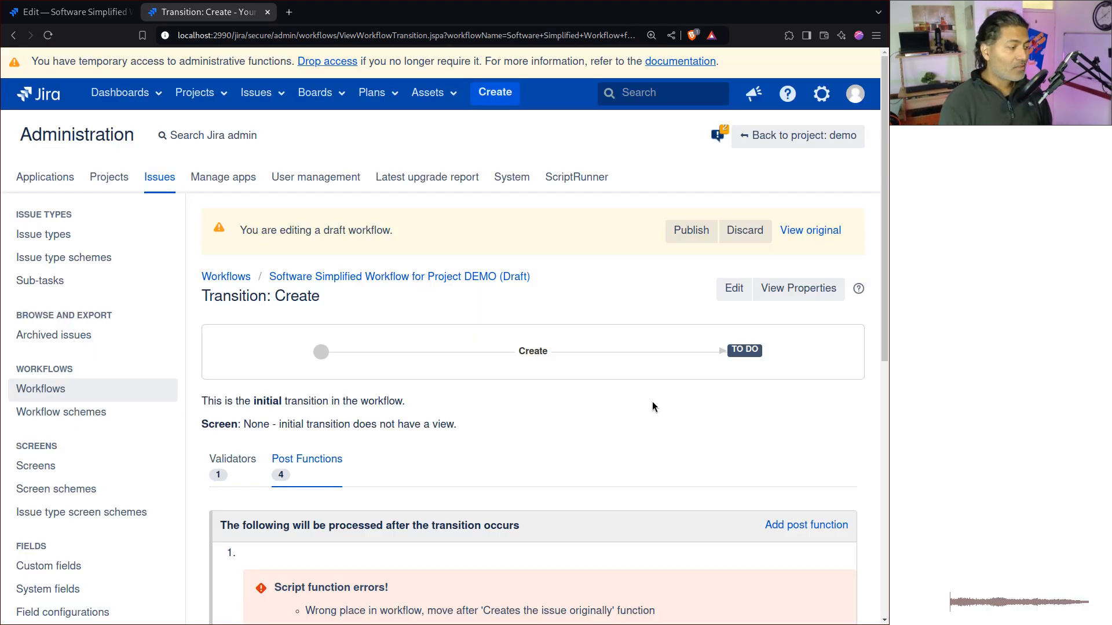
Read the script function error and move the clone post function down one place, after "Creates the issue originally"
{"action": "scroll", "coordinate": [647, 403], "scroll_direction": "down", "scroll_amount": 3}
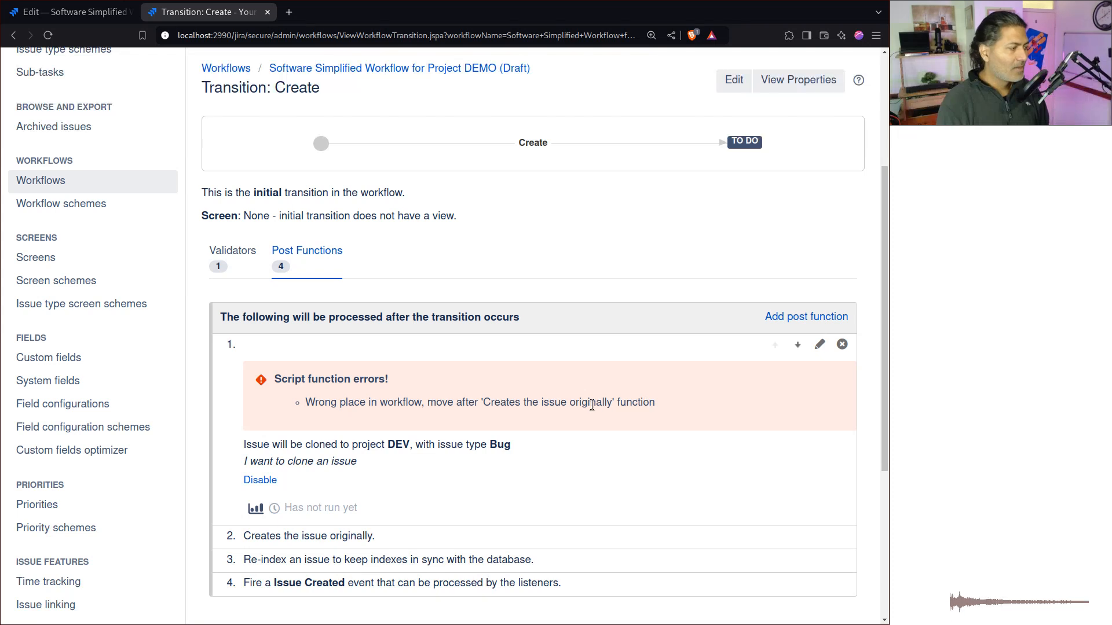
{"action": "double_click", "coordinate": [385, 404]}
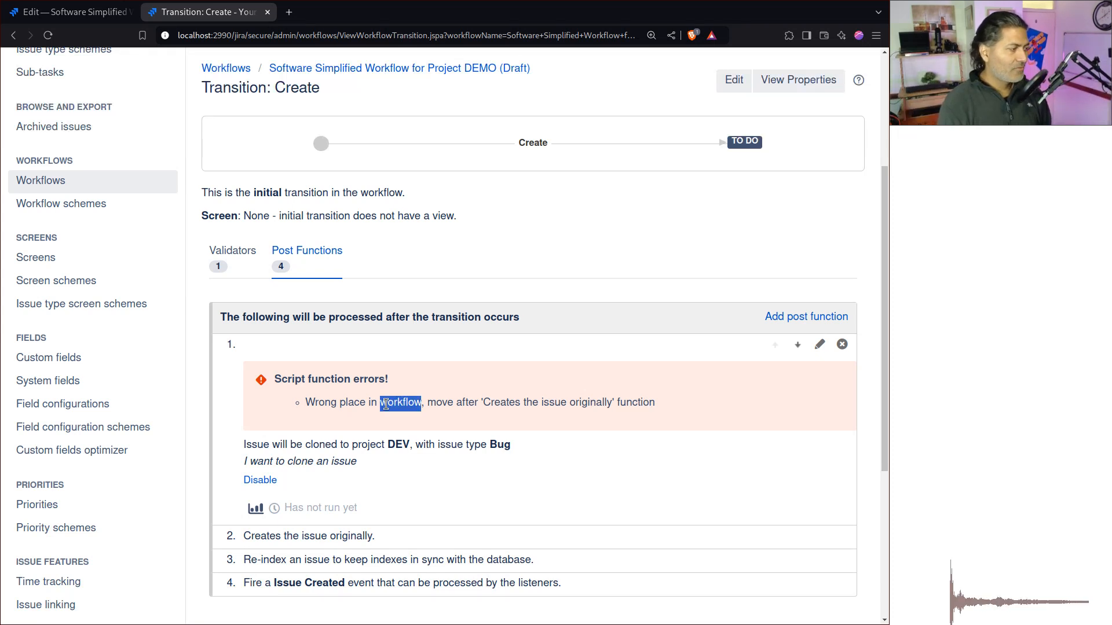
{"action": "triple_click", "coordinate": [386, 405]}
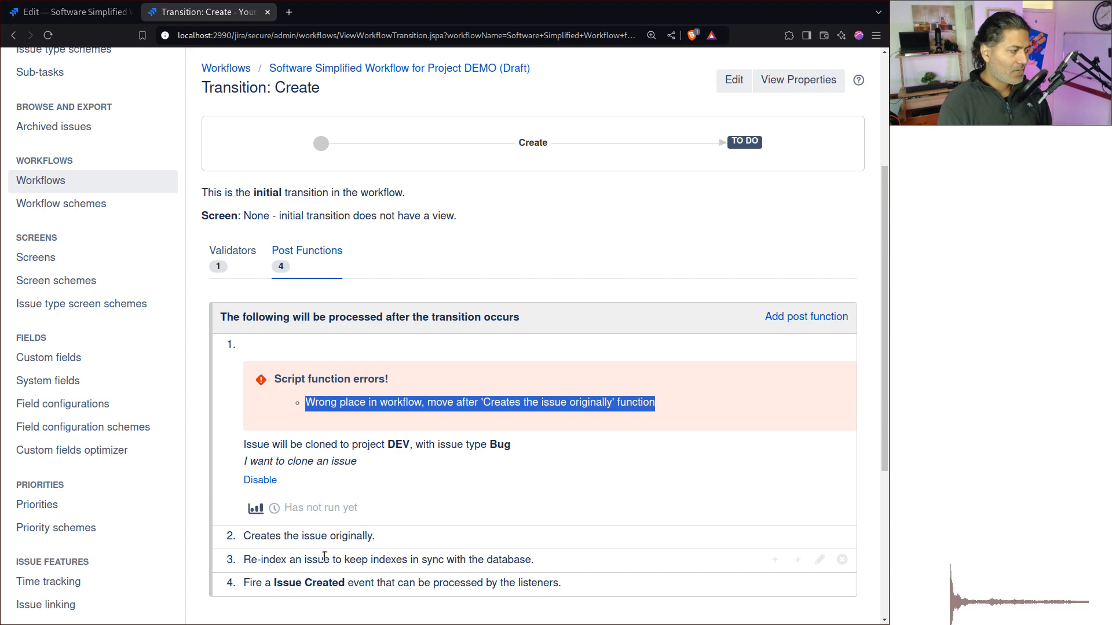
{"action": "left_click", "coordinate": [798, 345]}
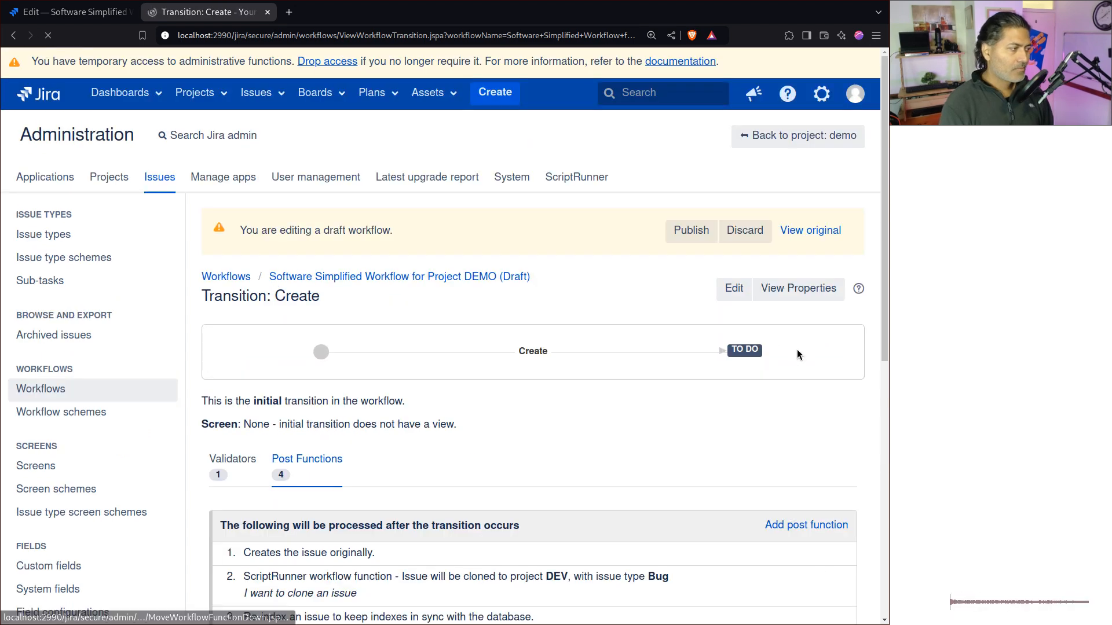
Publish the draft of Software Simplified Workflow for Project DEMO without saving a backup copy
{"action": "scroll", "coordinate": [728, 427], "scroll_direction": "down", "scroll_amount": 5}
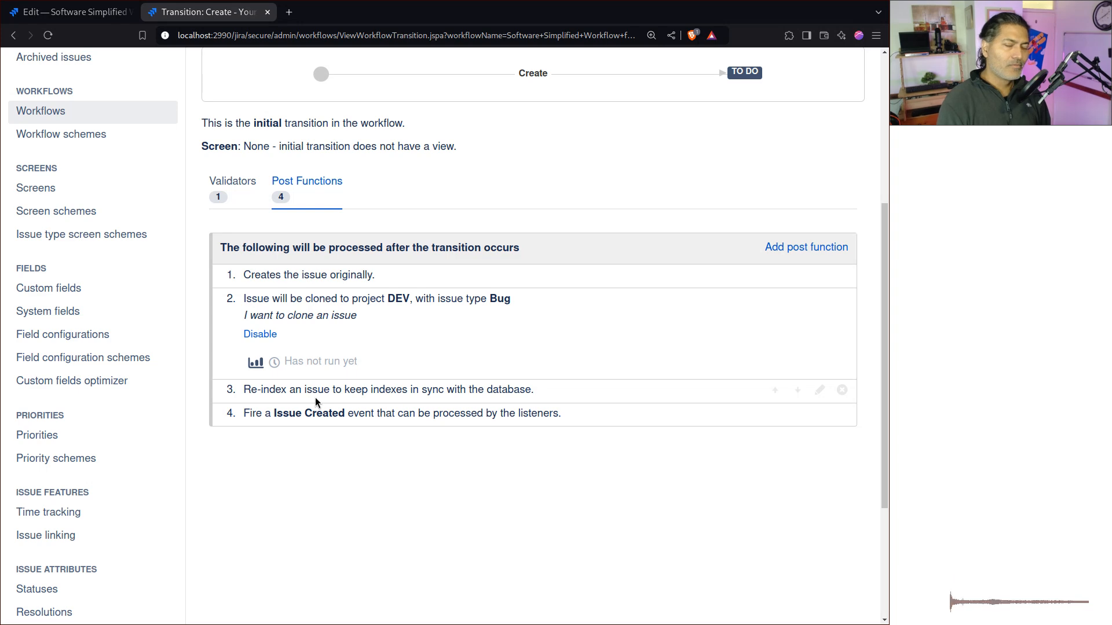
{"action": "scroll", "coordinate": [315, 397], "scroll_direction": "up", "scroll_amount": 3}
{"action": "left_click", "coordinate": [692, 91]}
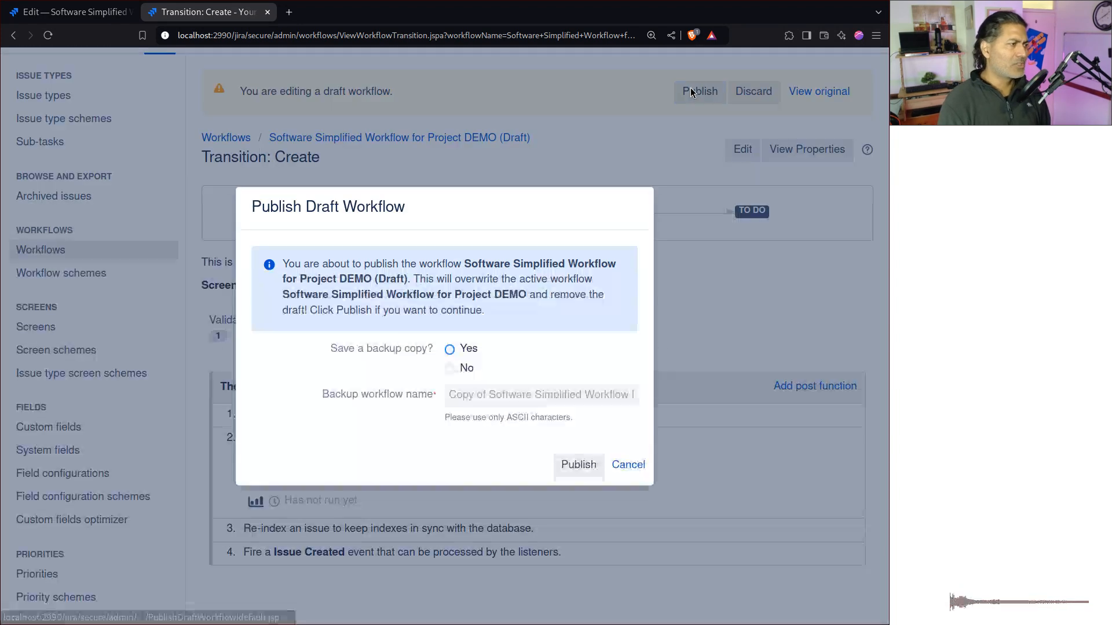
{"action": "left_click", "coordinate": [450, 368]}
{"action": "left_click", "coordinate": [579, 465]}
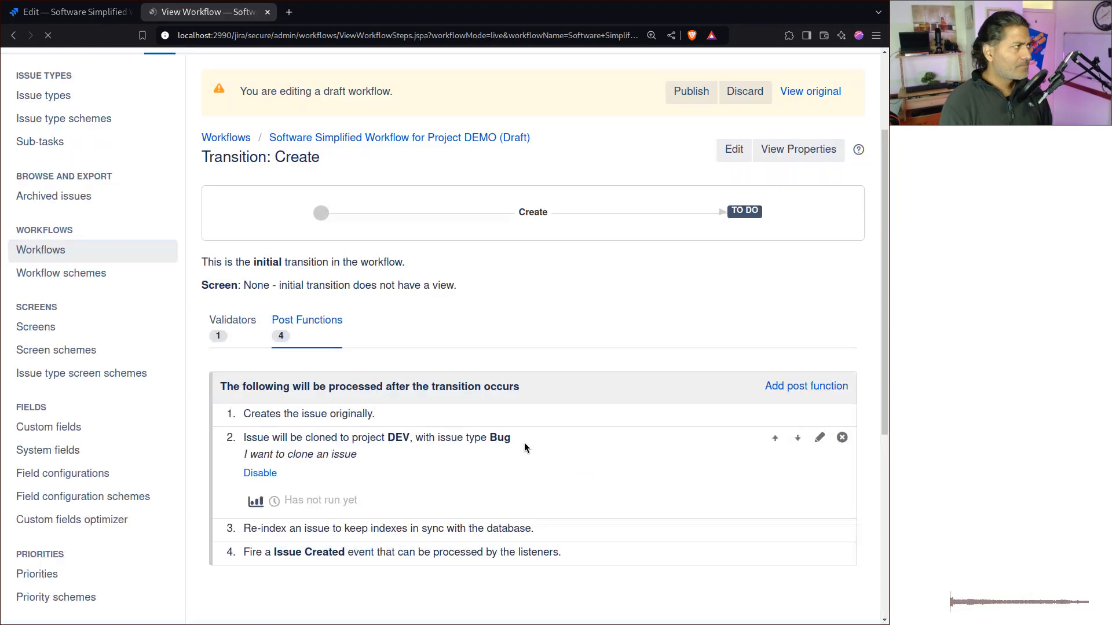
Start a new Bug in the demo (DEMO) project with the summary "Test" and the description "sdfsdfsd"
{"action": "key", "text": "ctrl+Page_Up"}
{"action": "left_click", "coordinate": [495, 93]}
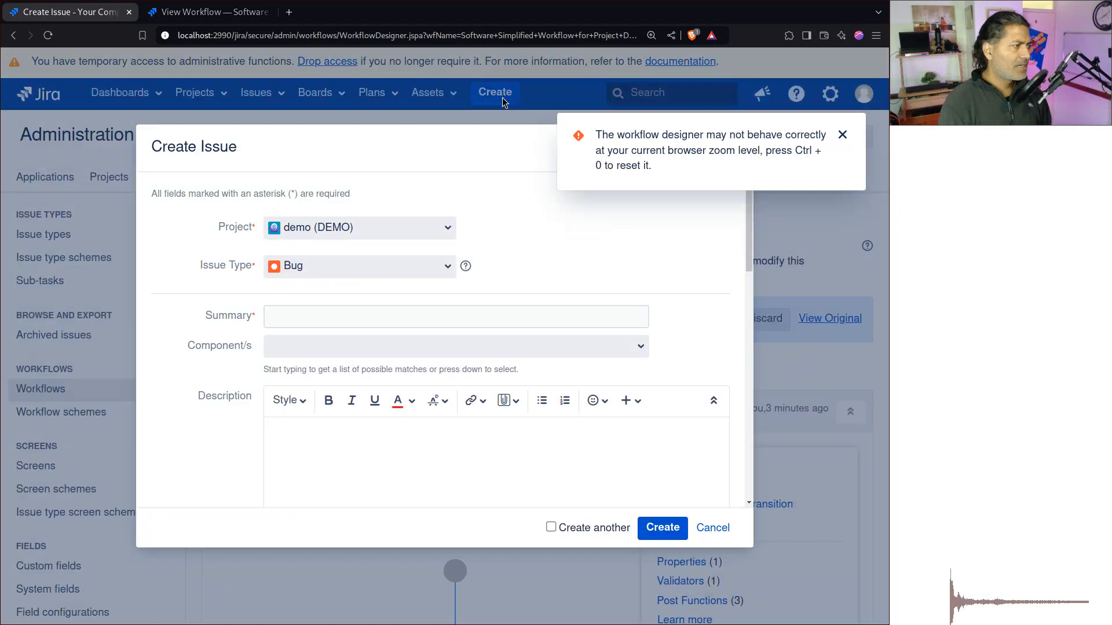
{"action": "left_click", "coordinate": [356, 317]}
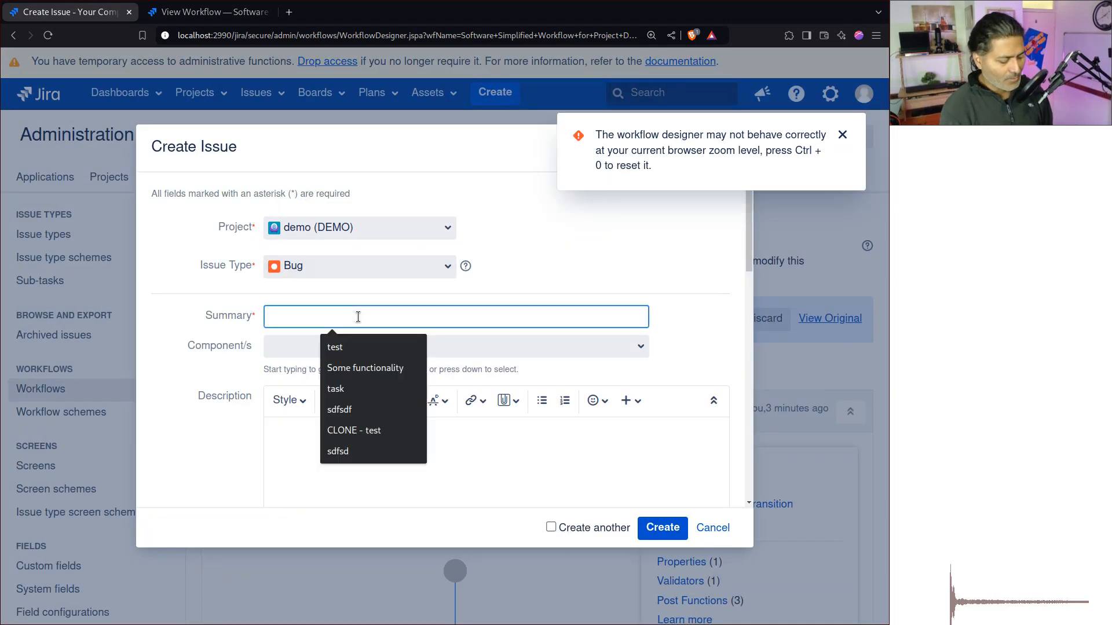
{"action": "type", "text": "Test"}
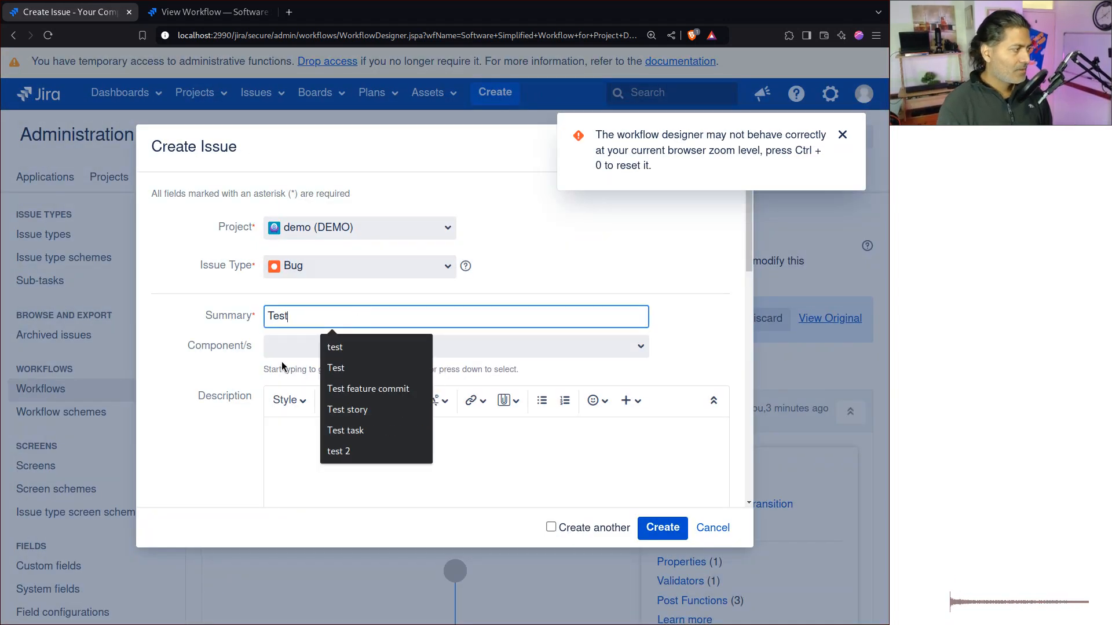
{"action": "left_click", "coordinate": [321, 447]}
{"action": "type", "text": "adfadfad"}
Set the demo bug's priority to Highest and its affected version to Version 1.0, and create the issue
{"action": "scroll", "coordinate": [250, 406], "scroll_direction": "down", "scroll_amount": 5}
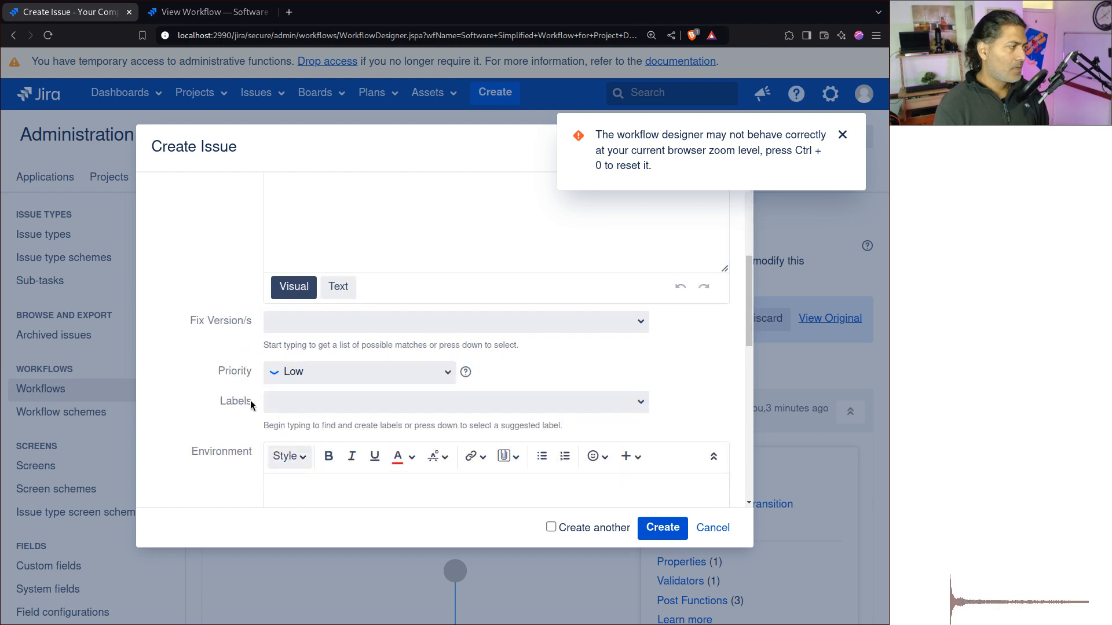
{"action": "left_click", "coordinate": [364, 374]}
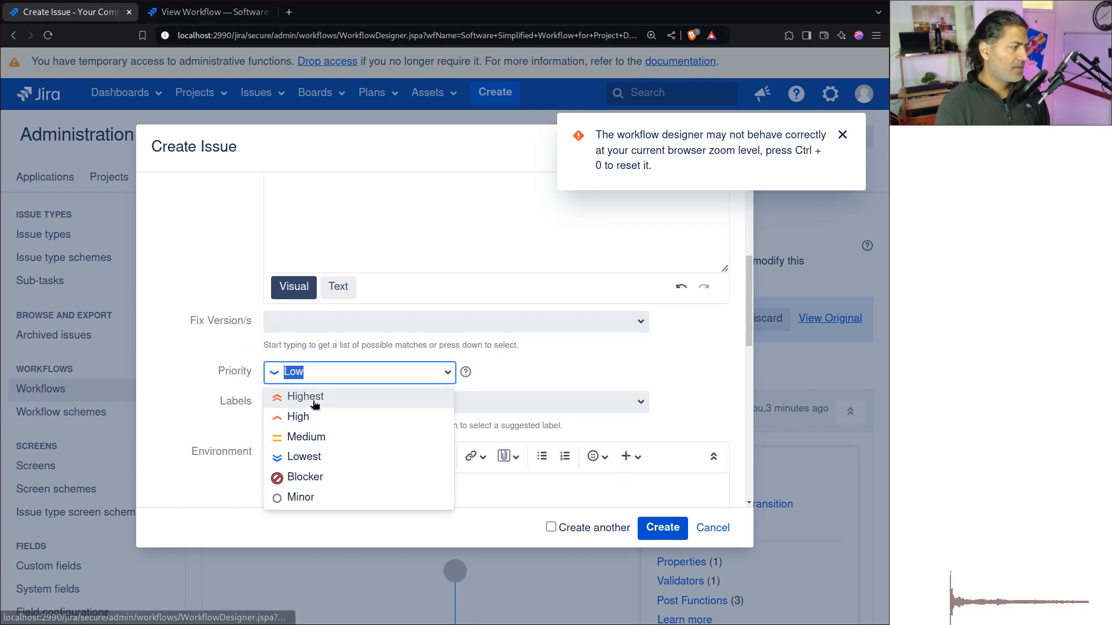
{"action": "left_click", "coordinate": [314, 400]}
{"action": "scroll", "coordinate": [231, 441], "scroll_direction": "down", "scroll_amount": 5}
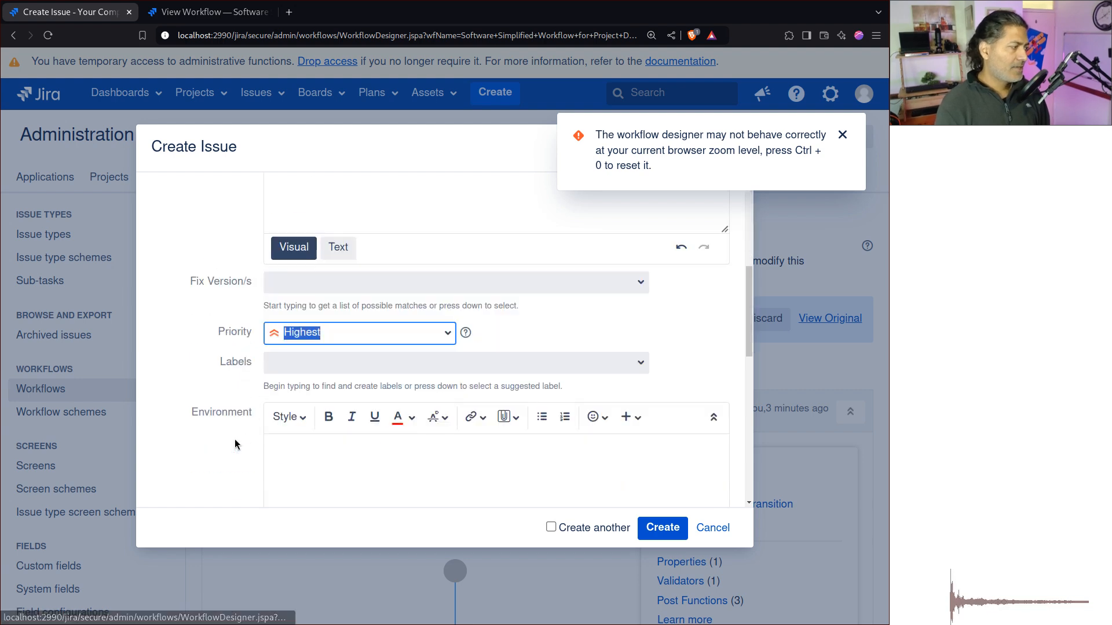
{"action": "left_click", "coordinate": [640, 362]}
{"action": "left_click", "coordinate": [376, 386]}
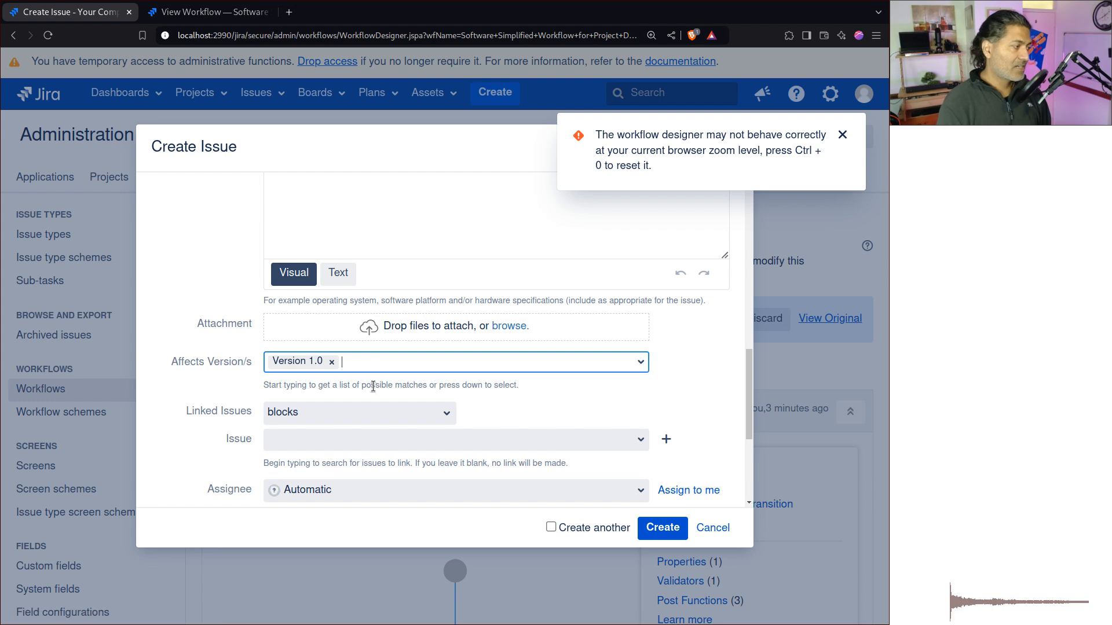
{"action": "left_click", "coordinate": [652, 532]}
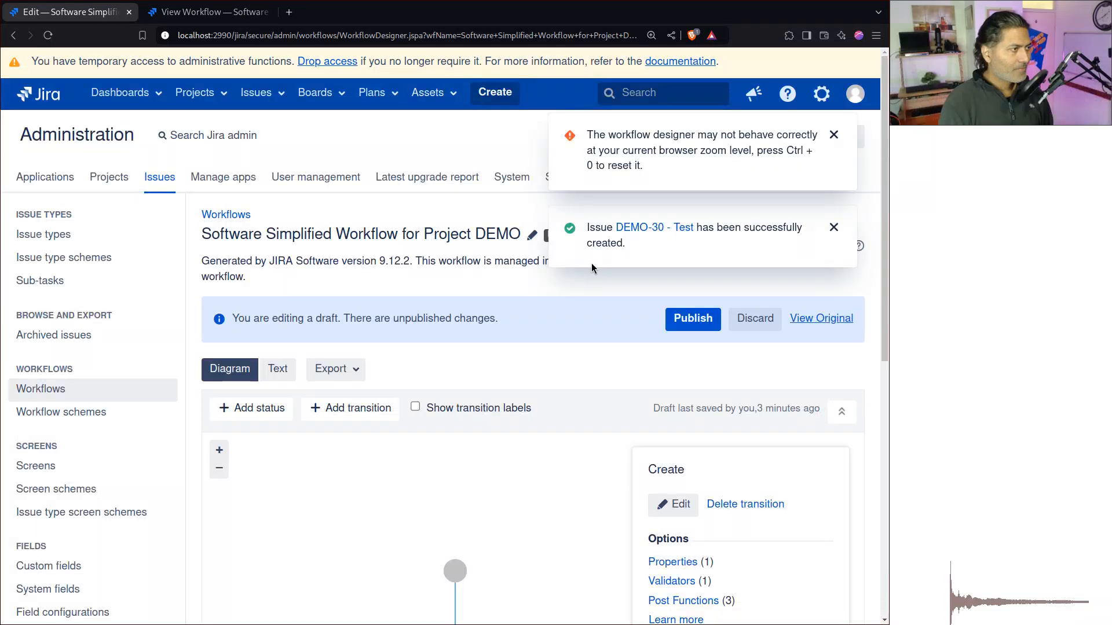
Open the newly created Test issue, review its details and issue links, and view its linked clone in DEV
{"action": "left_click", "coordinate": [639, 229]}
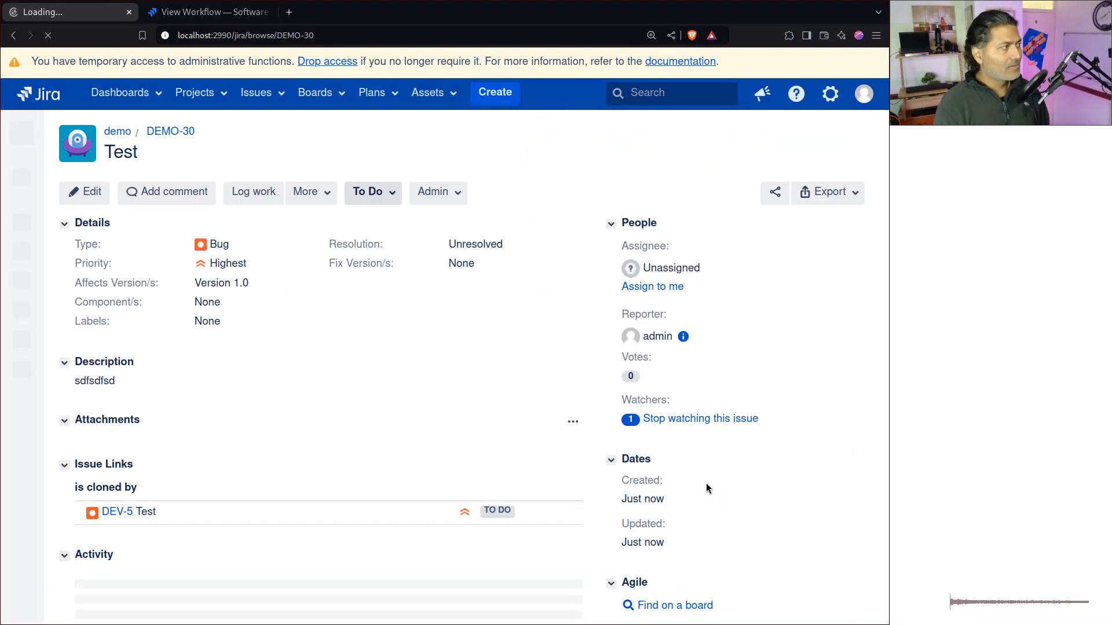
{"action": "scroll", "coordinate": [199, 433], "scroll_direction": "down", "scroll_amount": 1}
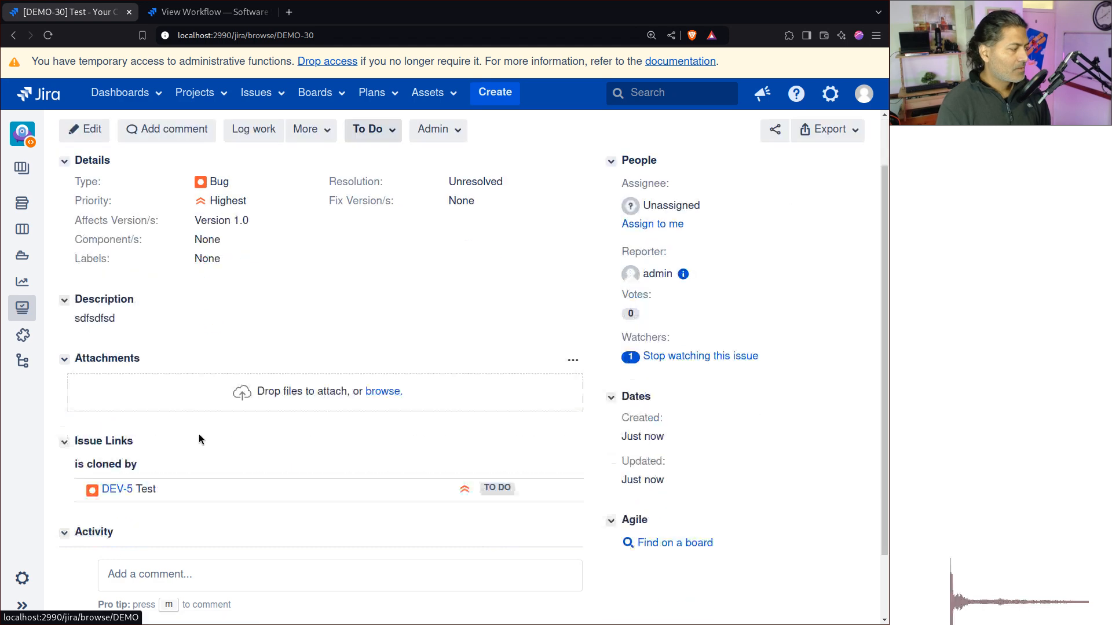
{"action": "scroll", "coordinate": [199, 439], "scroll_direction": "down", "scroll_amount": 1}
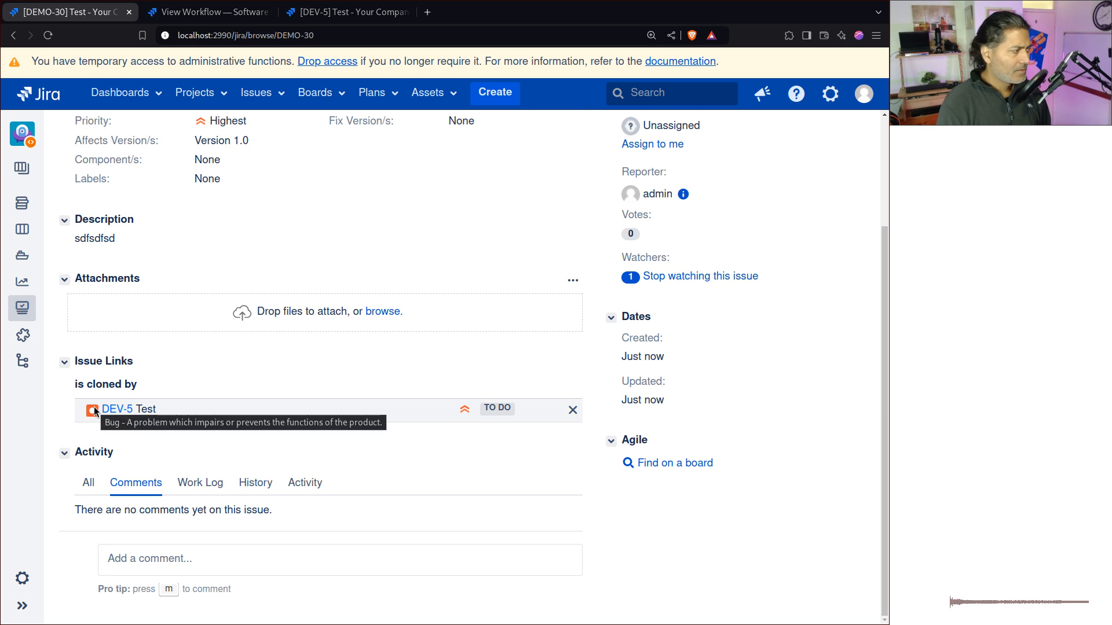
{"action": "scroll", "coordinate": [353, 242], "scroll_direction": "up", "scroll_amount": 3}
{"action": "left_click", "coordinate": [330, 15]}
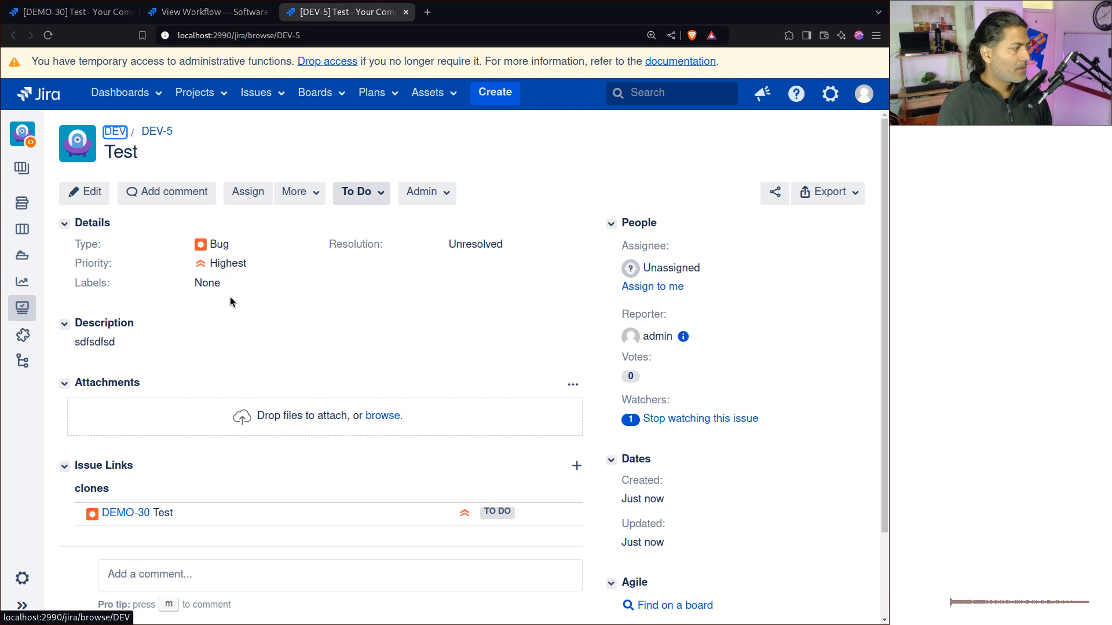
Copy the affected version name from the DEMO issue and add it as release Version 1.0 in the DEV project
{"action": "left_click", "coordinate": [87, 12]}
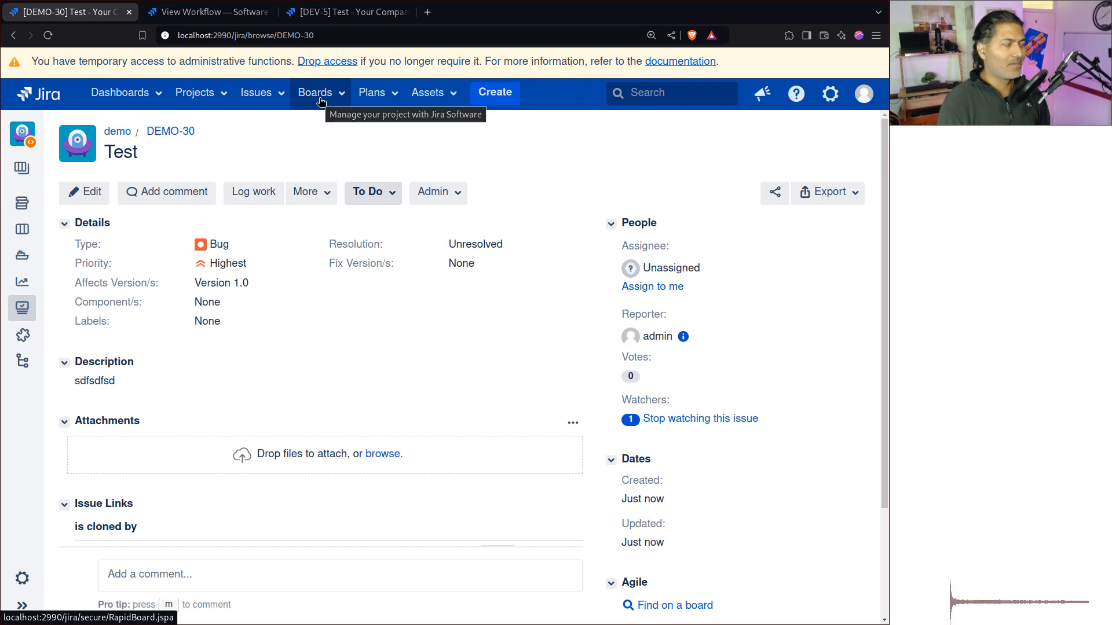
{"action": "triple_click", "coordinate": [223, 282]}
{"action": "key", "text": "ctrl+c"}
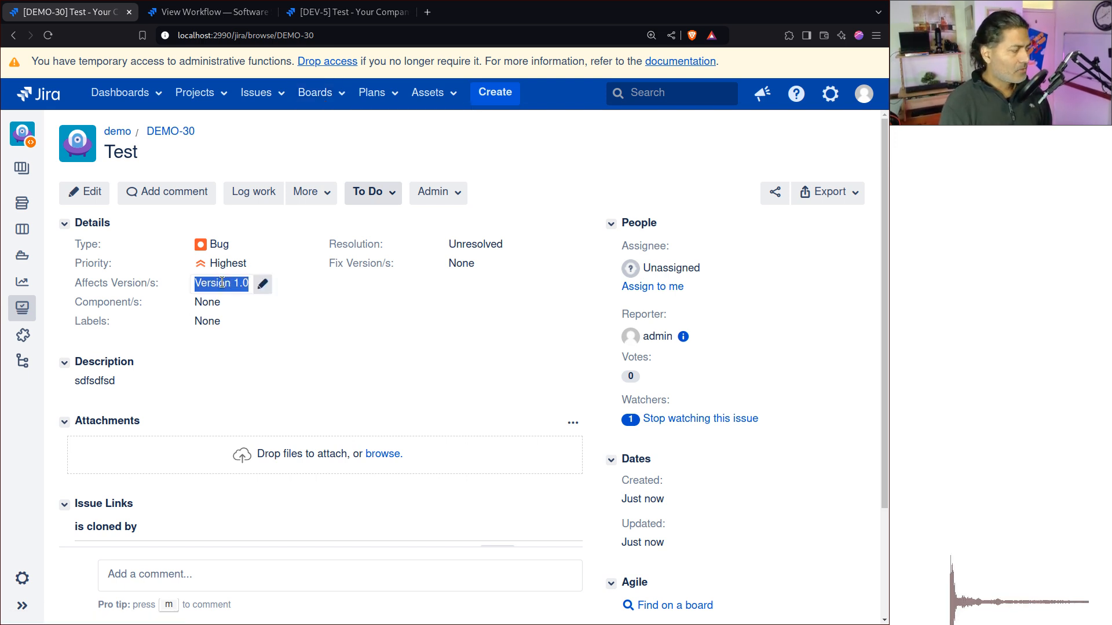
{"action": "left_click", "coordinate": [348, 12]}
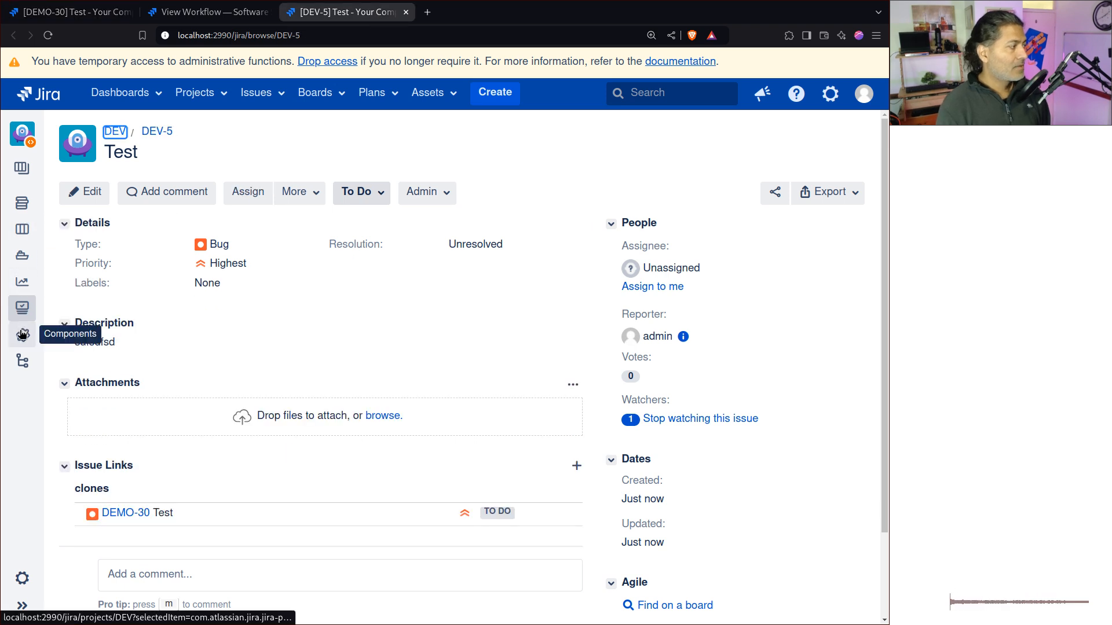
{"action": "left_click", "coordinate": [21, 262]}
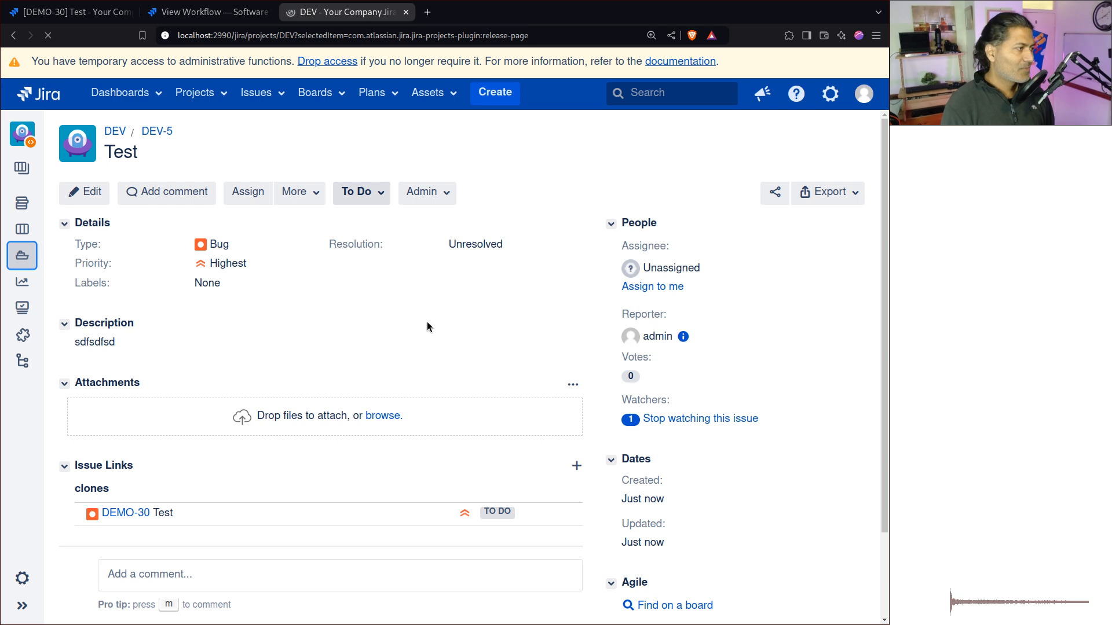
{"action": "left_click", "coordinate": [118, 350]}
{"action": "type", "text": "Version 1.0"}
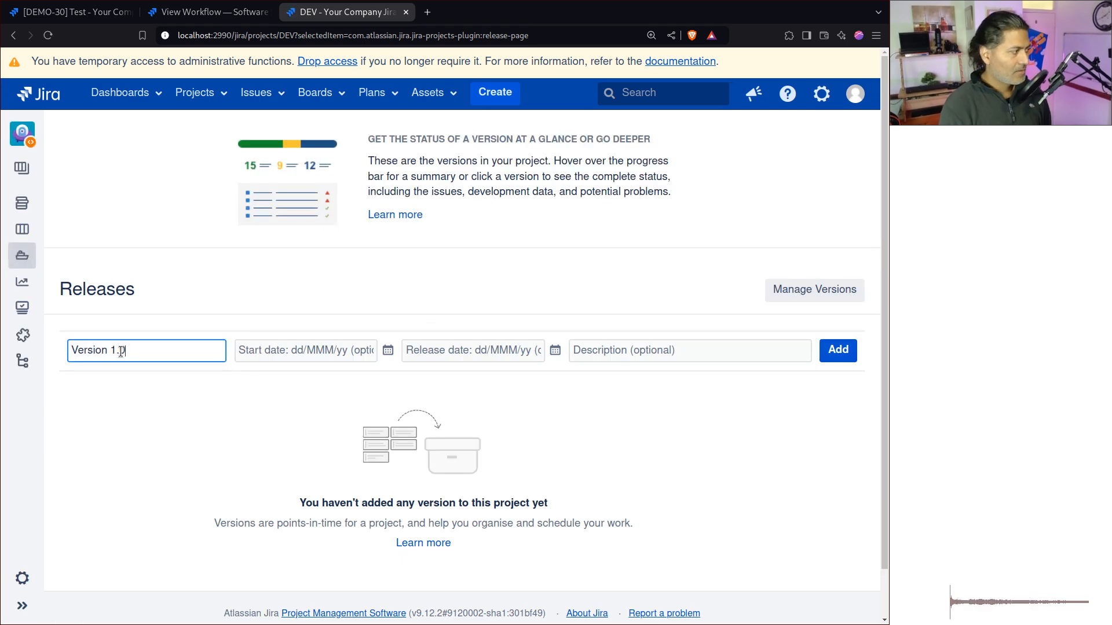
{"action": "key", "text": "Return"}
Add two more releases, Version 2.0 and Version 3.0, to the DEV project
{"action": "key", "text": "ctrl+v"}
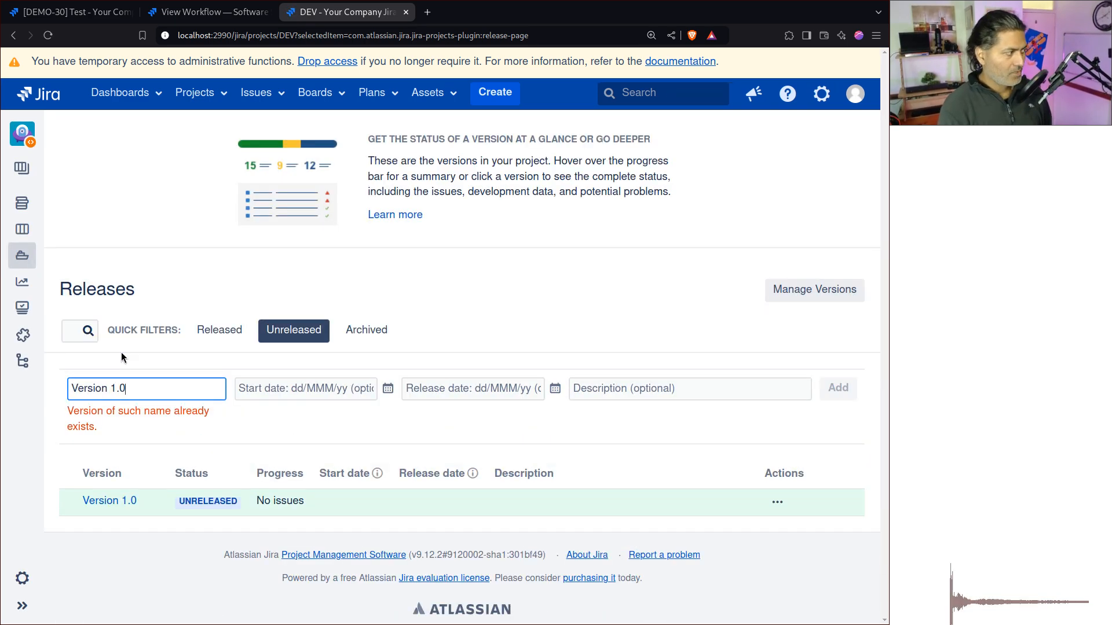
{"action": "key", "text": "BackSpace"}
{"action": "type", "text": "2"}
{"action": "key", "text": "Return"}
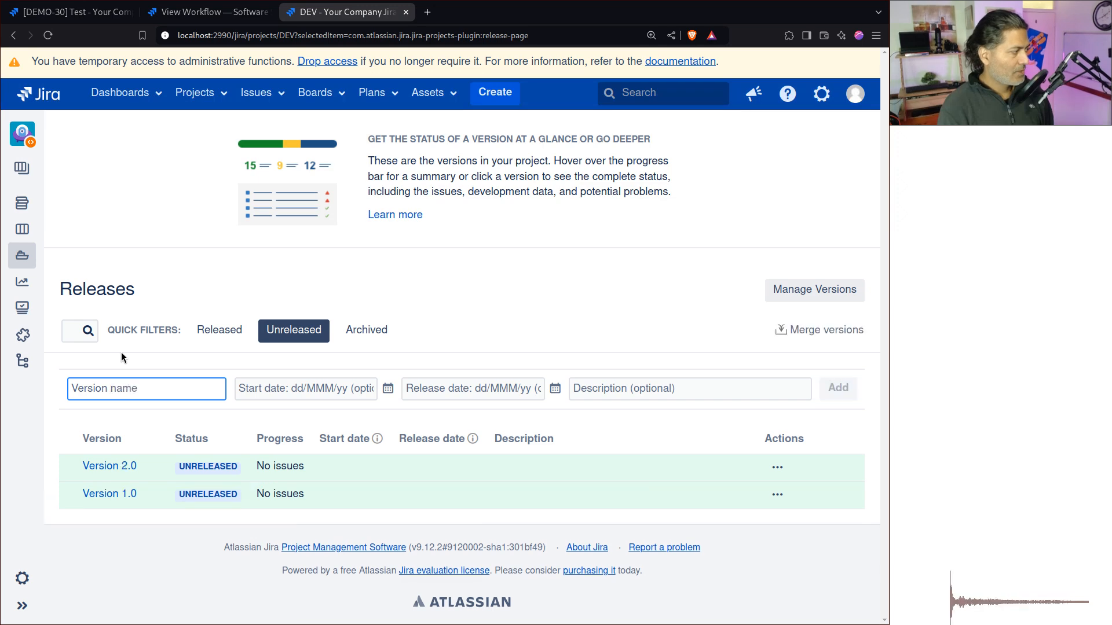
{"action": "key", "text": "ctrl+v"}
{"action": "key", "text": "Left"}
{"action": "key", "text": "Left"}
{"action": "key", "text": "Left"}
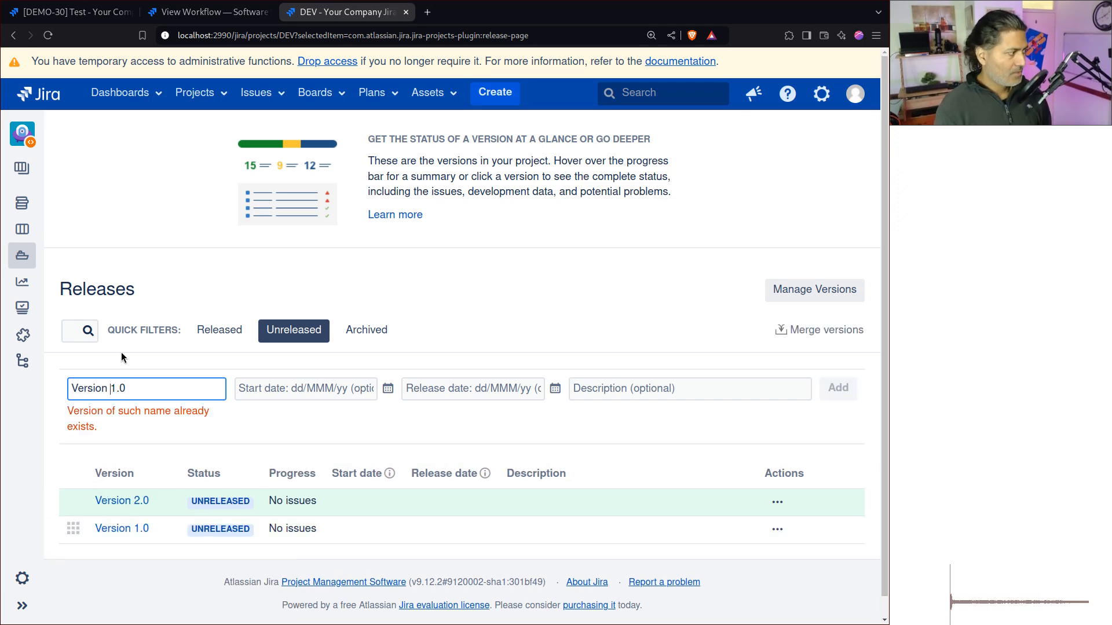
{"action": "key", "text": "Delete"}
{"action": "type", "text": "3"}
{"action": "key", "text": "Return"}
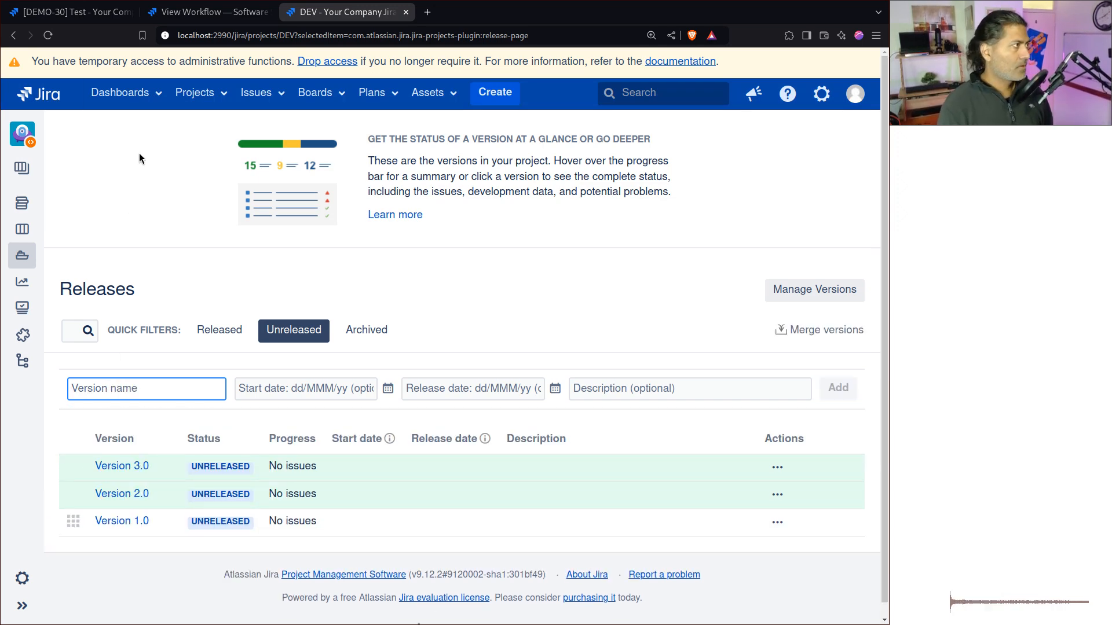
Return to the DEMO issue and start a new Bug in the DEV project with the summary "New bug"
{"action": "left_click", "coordinate": [70, 12]}
{"action": "left_click", "coordinate": [495, 92]}
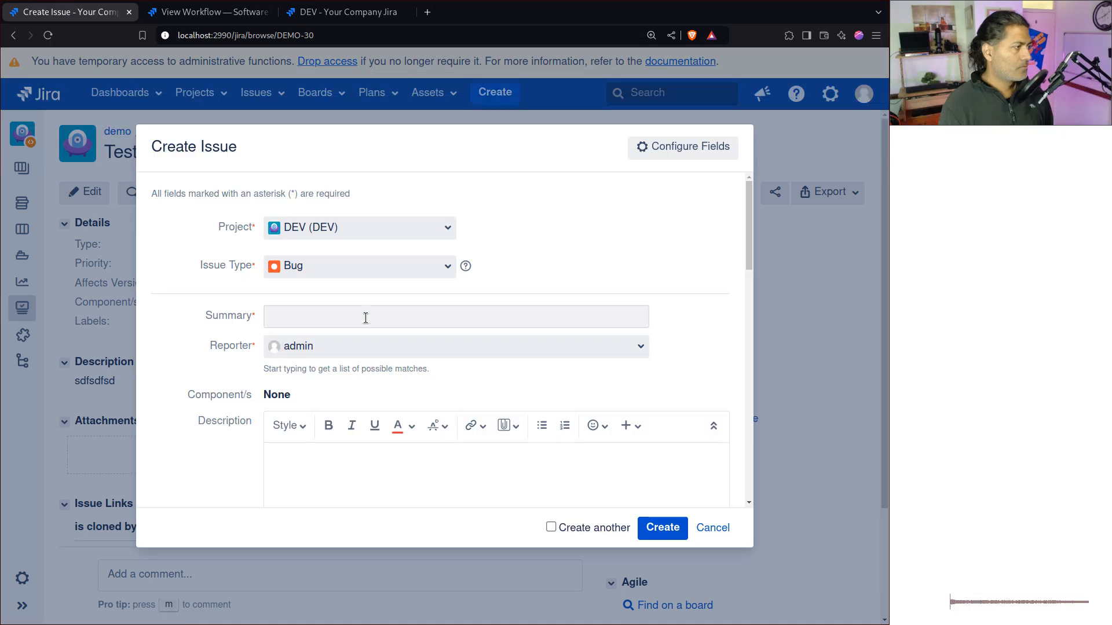
{"action": "left_click", "coordinate": [326, 319]}
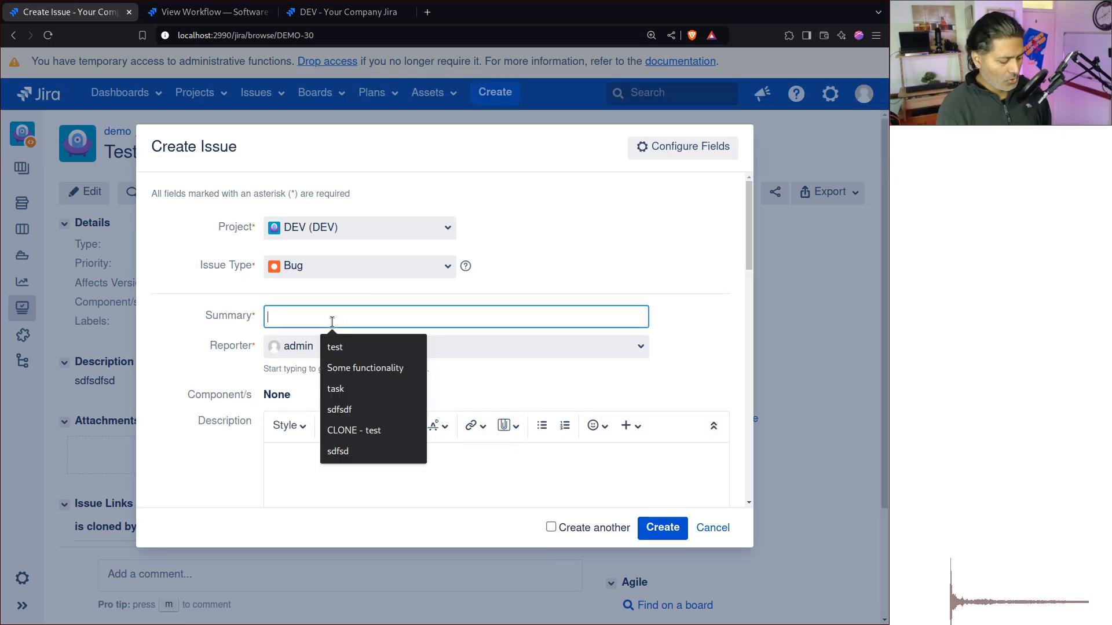
{"action": "type", "text": "New bug"}
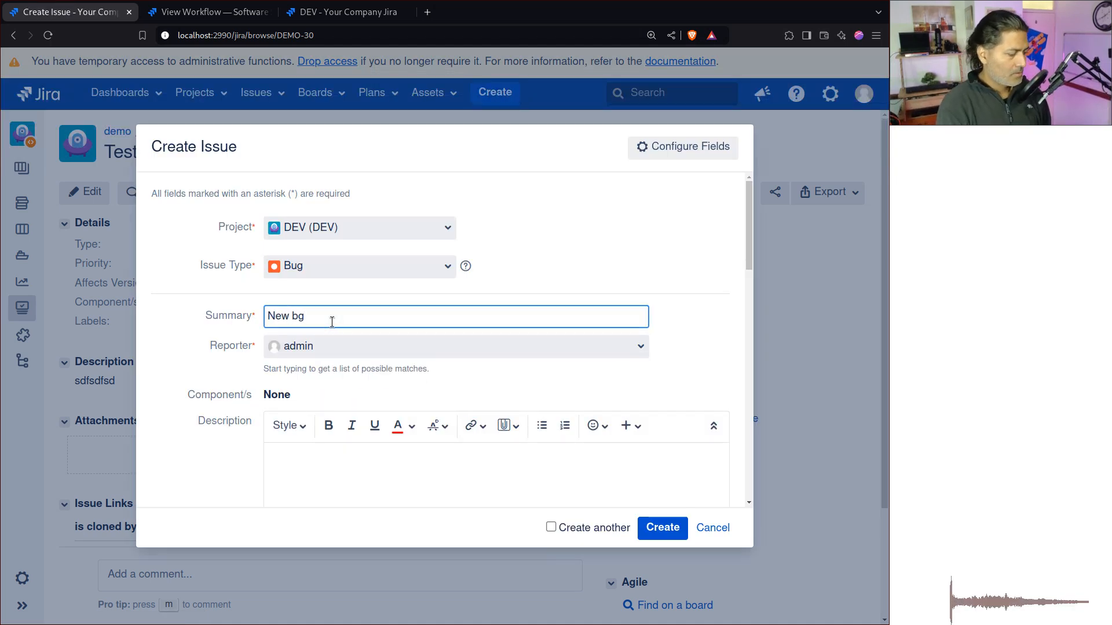
{"action": "key", "text": "BackSpace"}
{"action": "type", "text": "ug"}
{"action": "key", "text": "Tab"}
Create the DEV bug with the description "sdfsdf", priority Blocker and affected version Version 3.0
{"action": "scroll", "coordinate": [331, 322], "scroll_direction": "down", "scroll_amount": 3}
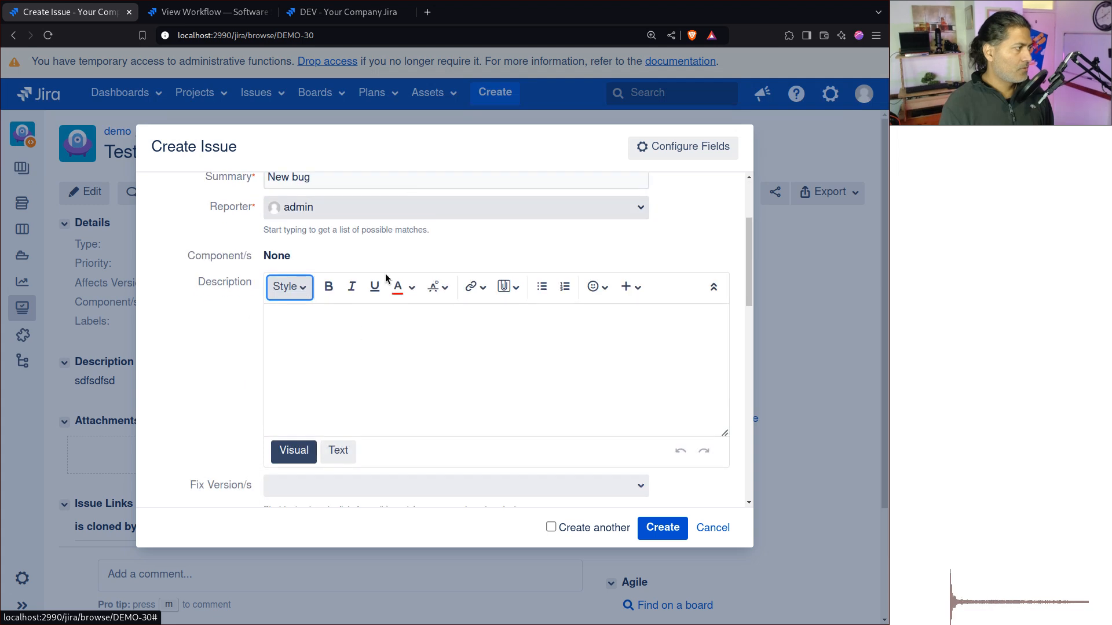
{"action": "scroll", "coordinate": [354, 348], "scroll_direction": "down", "scroll_amount": 4}
{"action": "scroll", "coordinate": [350, 347], "scroll_direction": "down", "scroll_amount": 1}
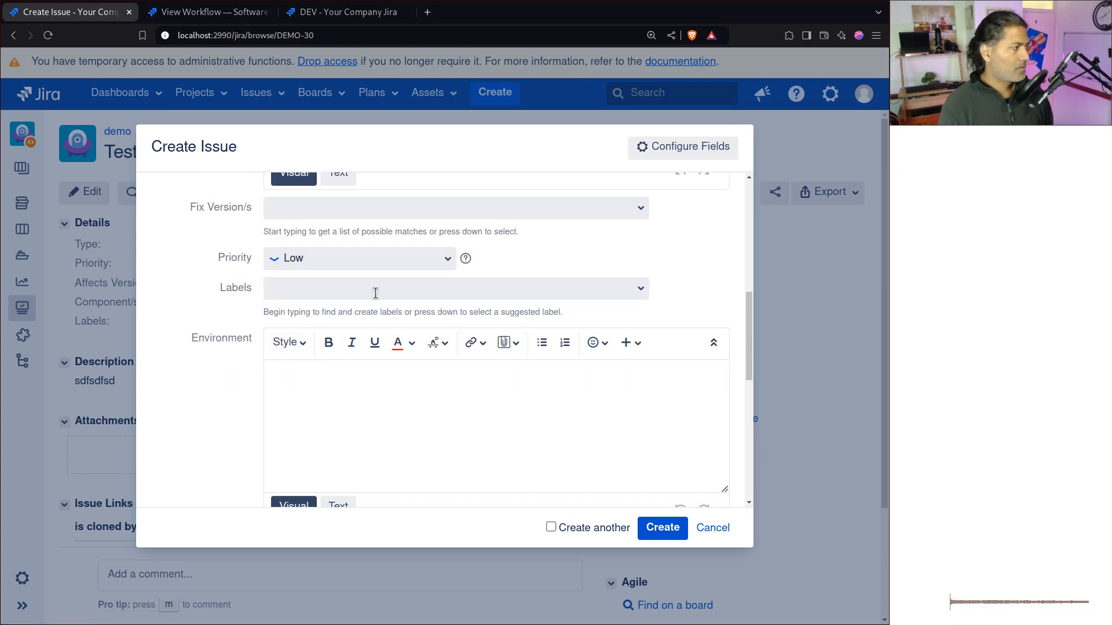
{"action": "left_click", "coordinate": [351, 261]}
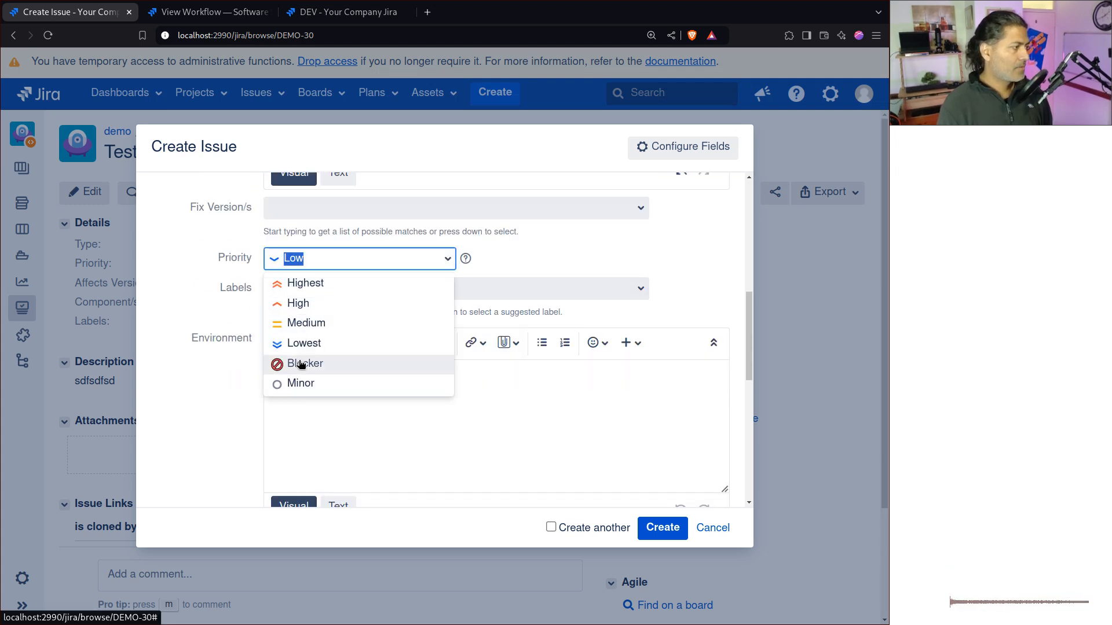
{"action": "left_click", "coordinate": [319, 363]}
{"action": "scroll", "coordinate": [334, 399], "scroll_direction": "down", "scroll_amount": 6}
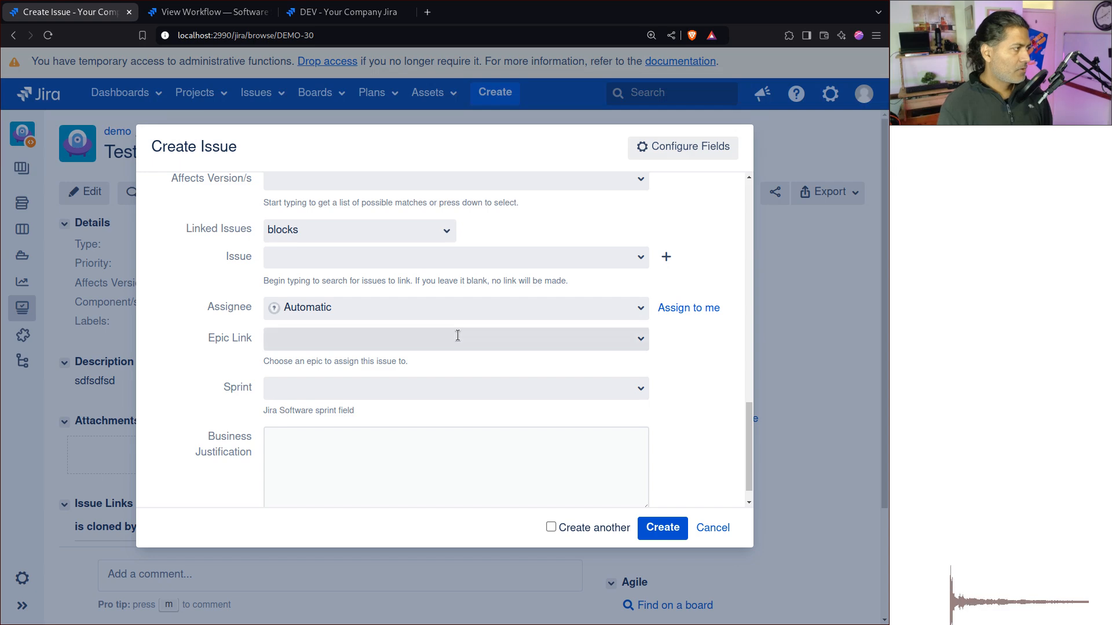
{"action": "scroll", "coordinate": [628, 323], "scroll_direction": "up", "scroll_amount": 2}
{"action": "left_click", "coordinate": [629, 323]}
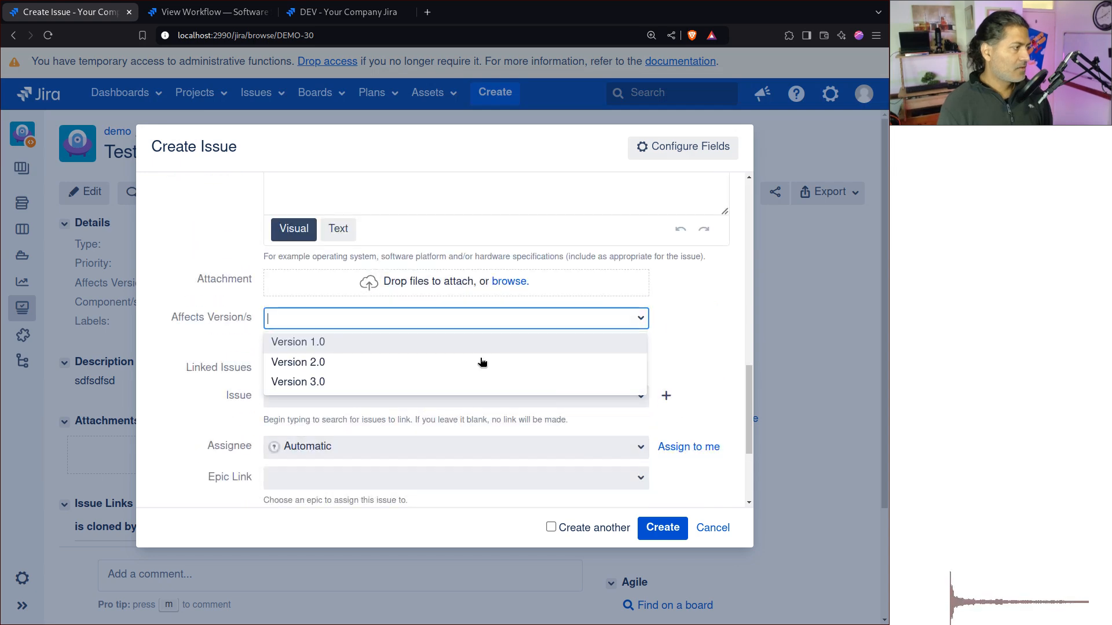
{"action": "left_click", "coordinate": [365, 384]}
{"action": "left_click", "coordinate": [654, 534]}
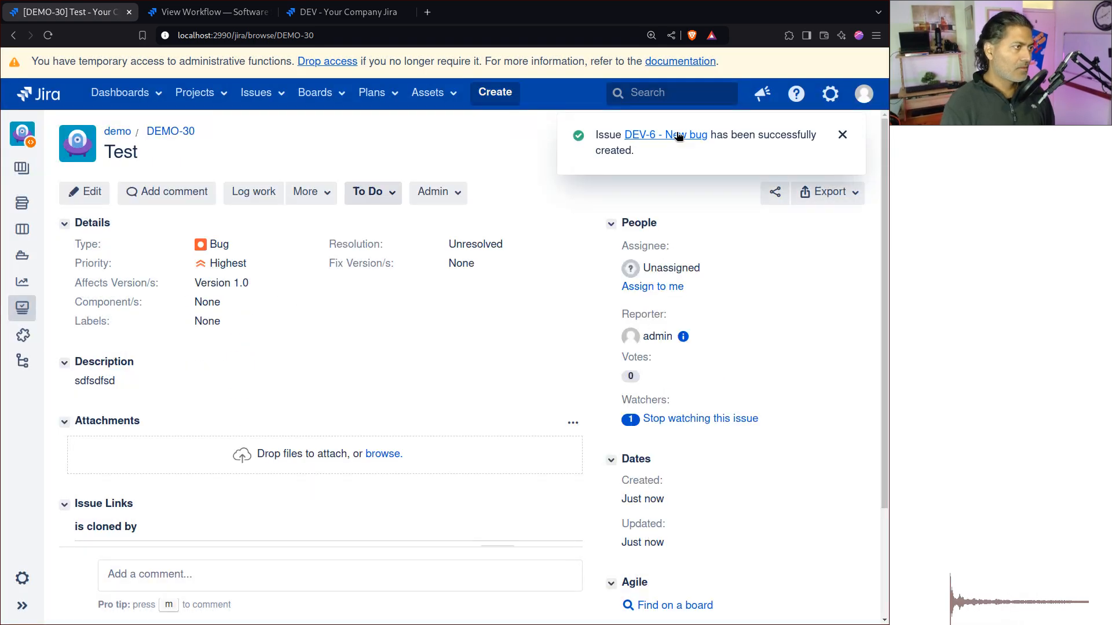
Open the newly created New bug issue, check its affected version and issue links, and reload the page
{"action": "left_click", "coordinate": [679, 136]}
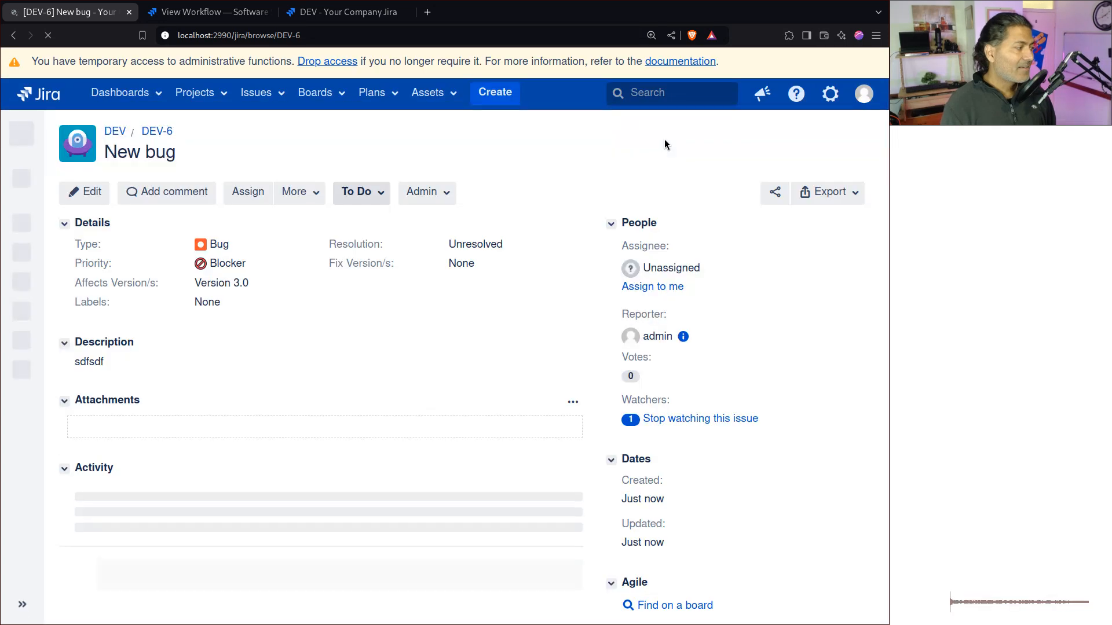
{"action": "scroll", "coordinate": [372, 317], "scroll_direction": "down", "scroll_amount": 1}
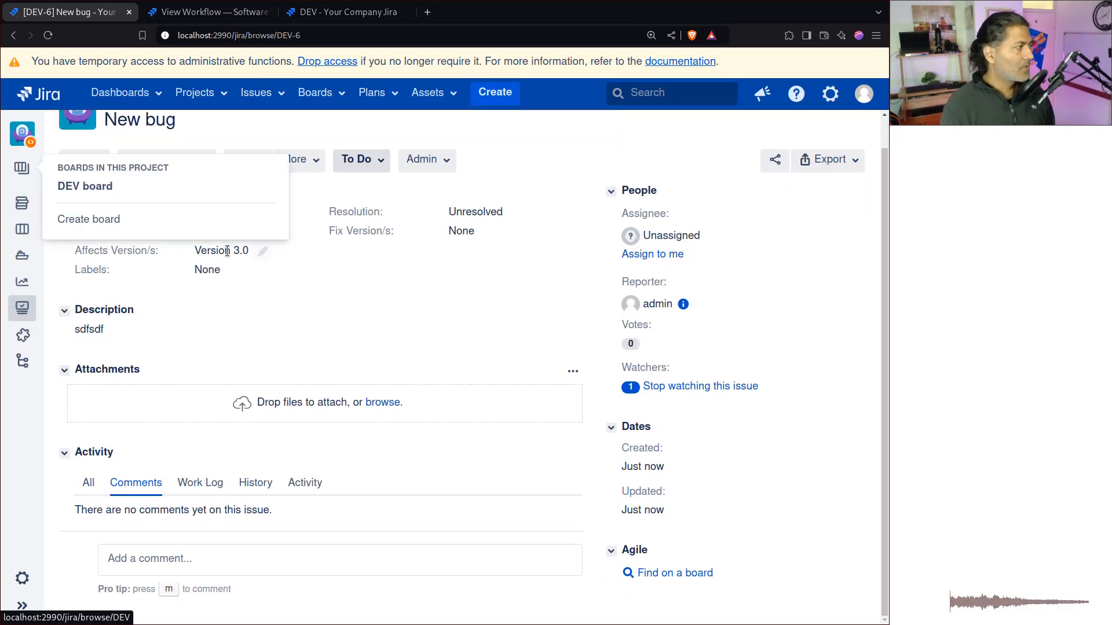
{"action": "left_click", "coordinate": [48, 35]}
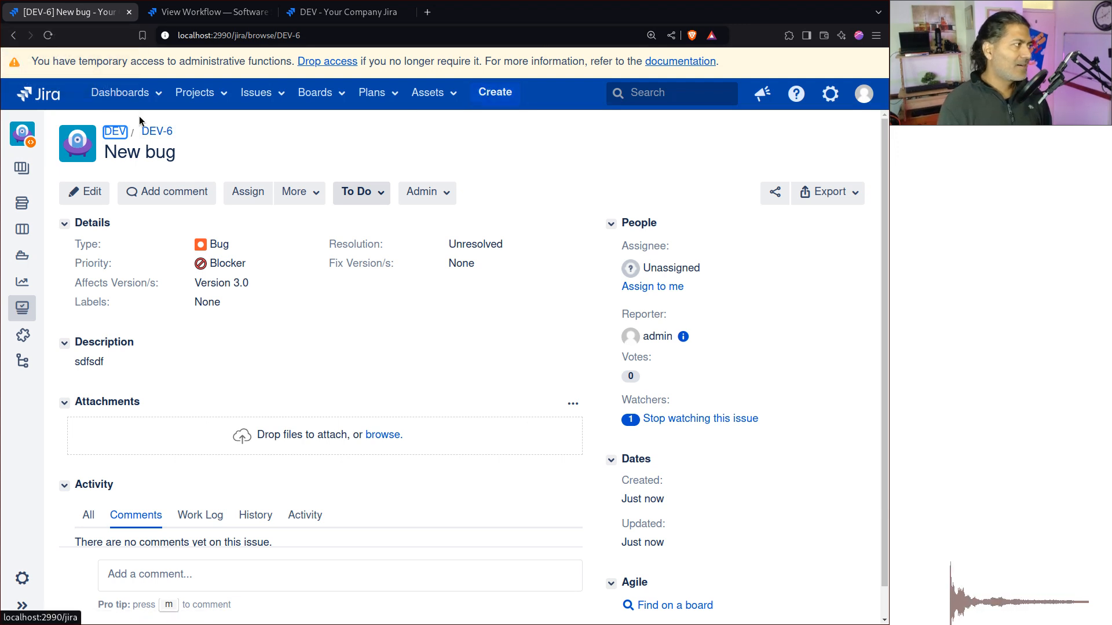
Start a new Bug in the demo (DEMO) project with the summary "Test Bug 1"
{"action": "left_click", "coordinate": [495, 93]}
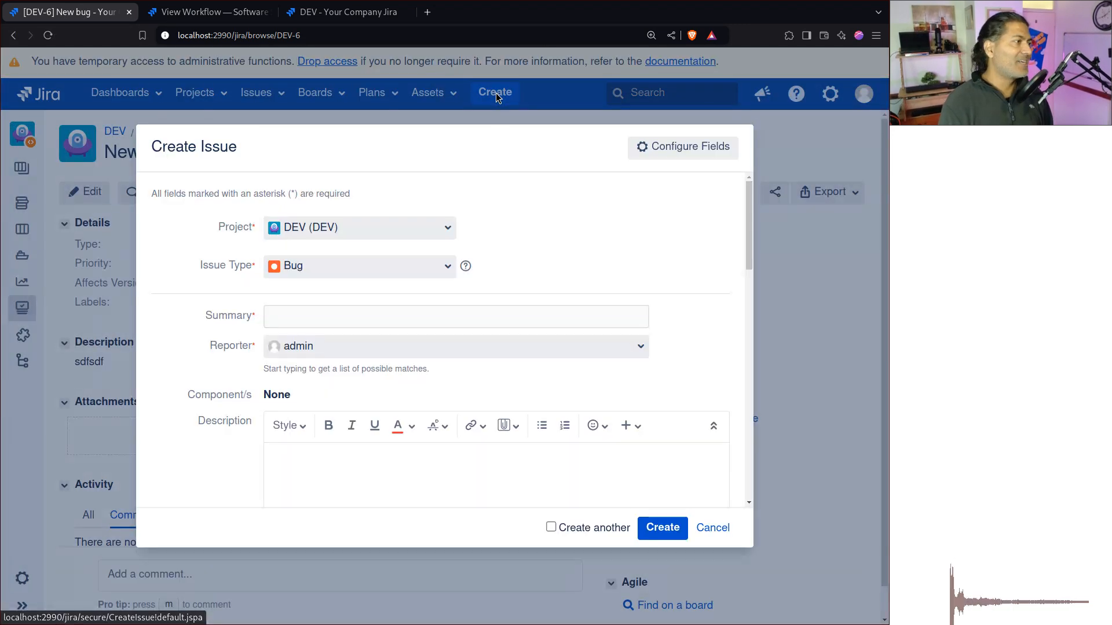
{"action": "left_click", "coordinate": [379, 232]}
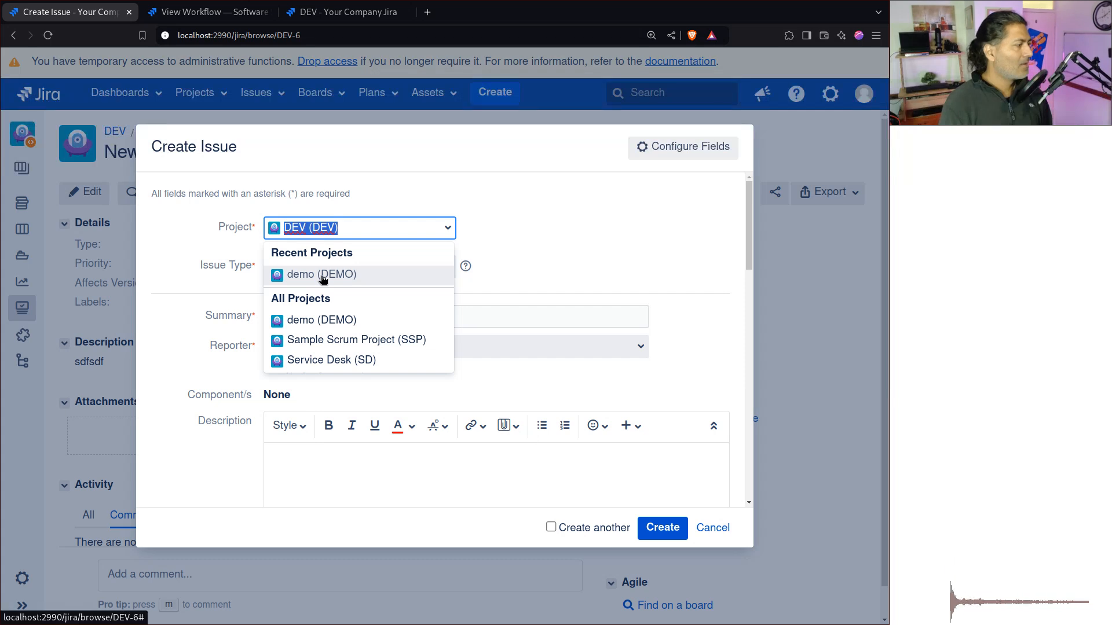
{"action": "left_click", "coordinate": [340, 273]}
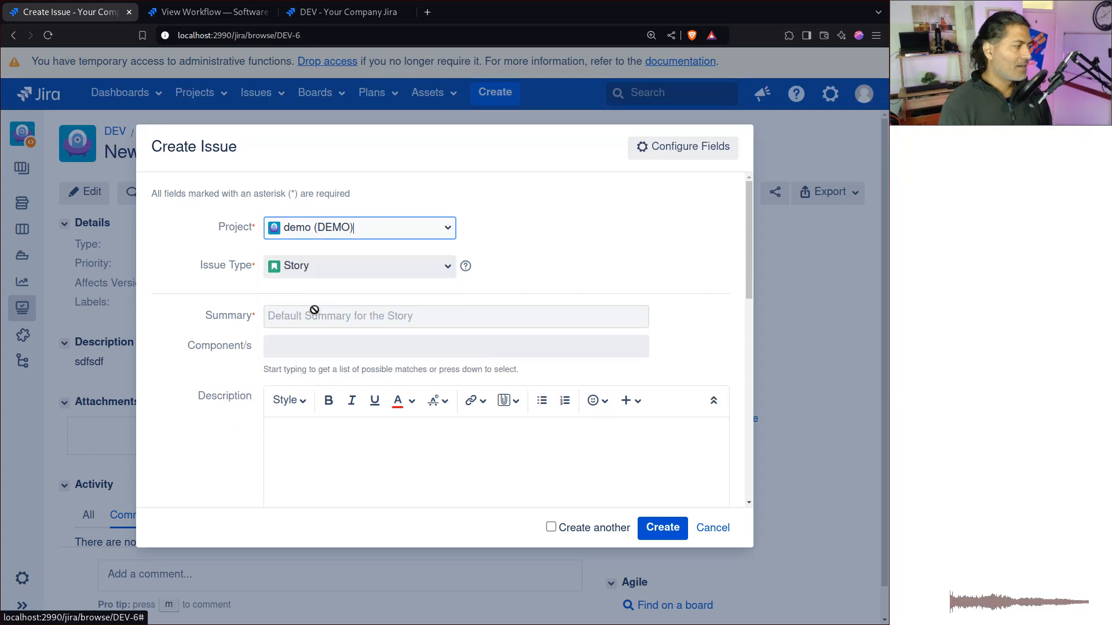
{"action": "left_click", "coordinate": [426, 265]}
{"action": "left_click", "coordinate": [300, 311]}
{"action": "left_click", "coordinate": [308, 313]}
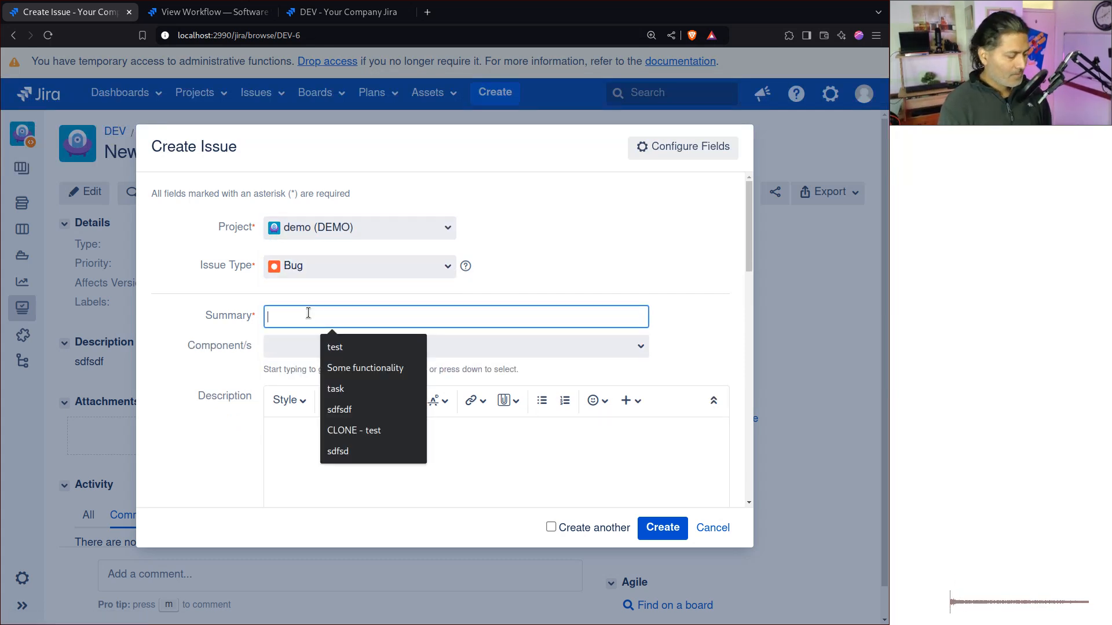
{"action": "type", "text": "Test Bug 1"}
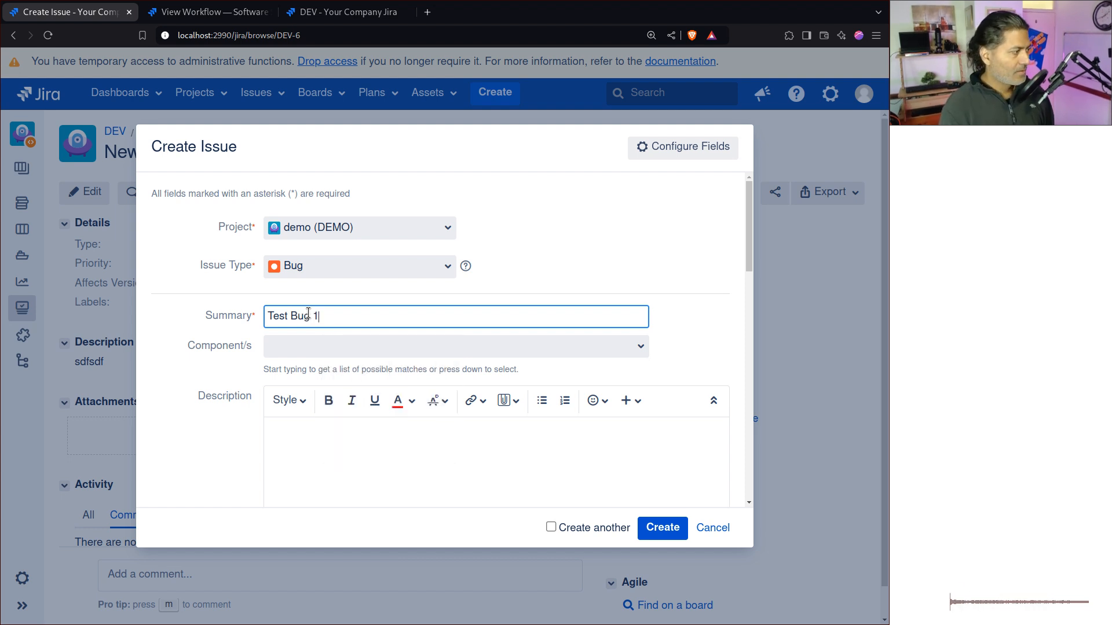
Enter "sdfsdf" as the new bug's description and set its priority to Minor
{"action": "scroll", "coordinate": [313, 318], "scroll_direction": "down", "scroll_amount": 5}
{"action": "scroll", "coordinate": [377, 297], "scroll_direction": "up", "scroll_amount": 3}
{"action": "left_click", "coordinate": [377, 297]}
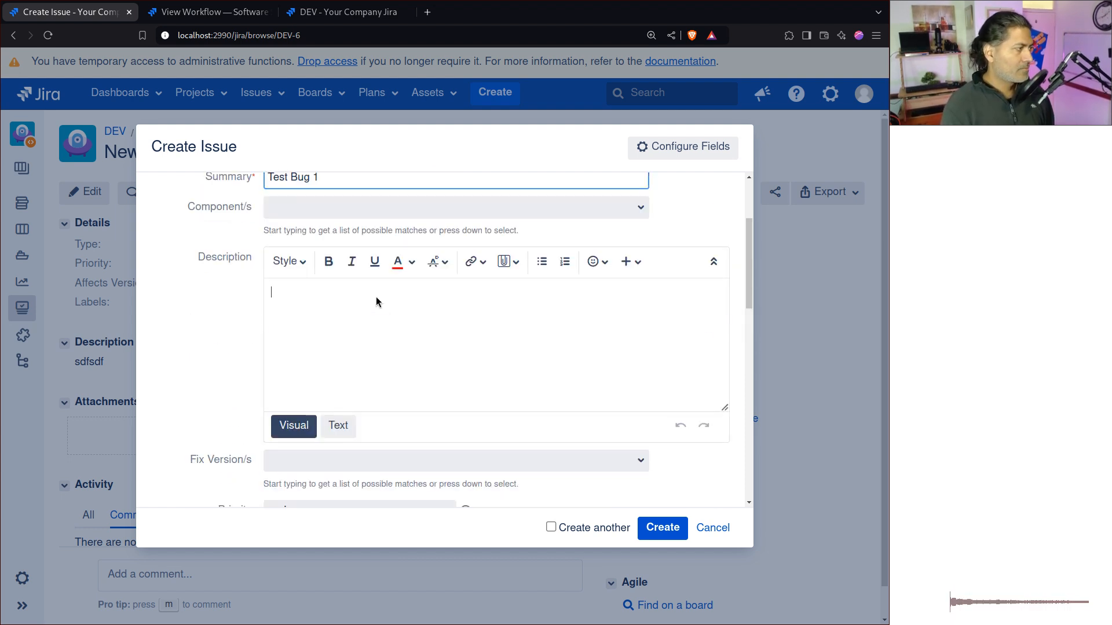
{"action": "type", "text": "sdfsdf"}
{"action": "scroll", "coordinate": [371, 335], "scroll_direction": "down", "scroll_amount": 5}
{"action": "scroll", "coordinate": [376, 393], "scroll_direction": "down", "scroll_amount": 2}
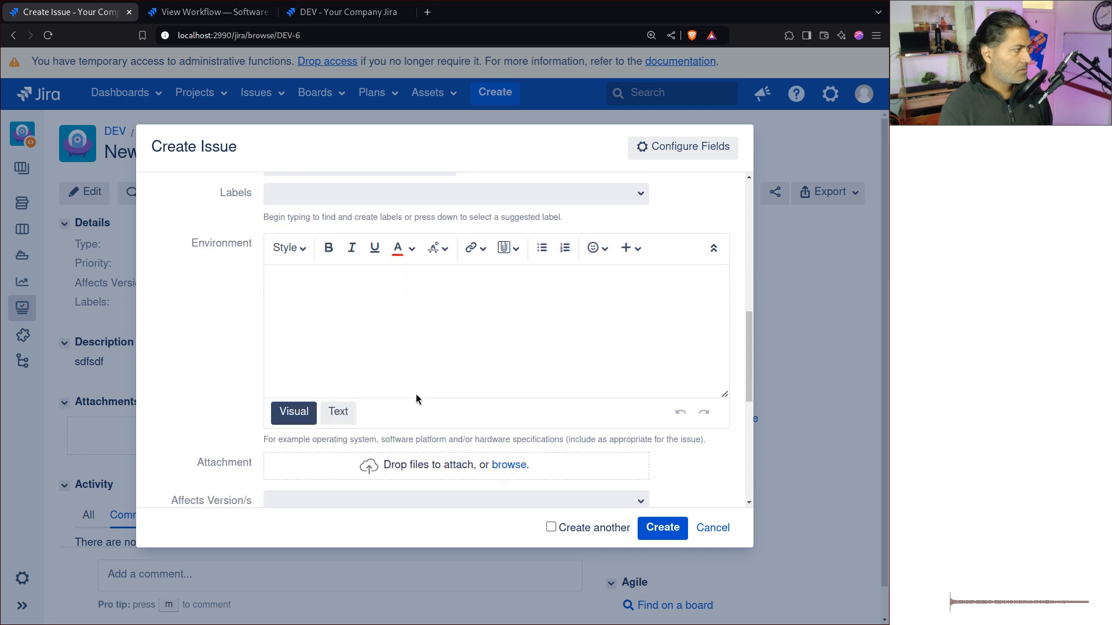
{"action": "scroll", "coordinate": [415, 324], "scroll_direction": "up", "scroll_amount": 1}
{"action": "left_click", "coordinate": [376, 231]}
{"action": "left_click", "coordinate": [299, 360]}
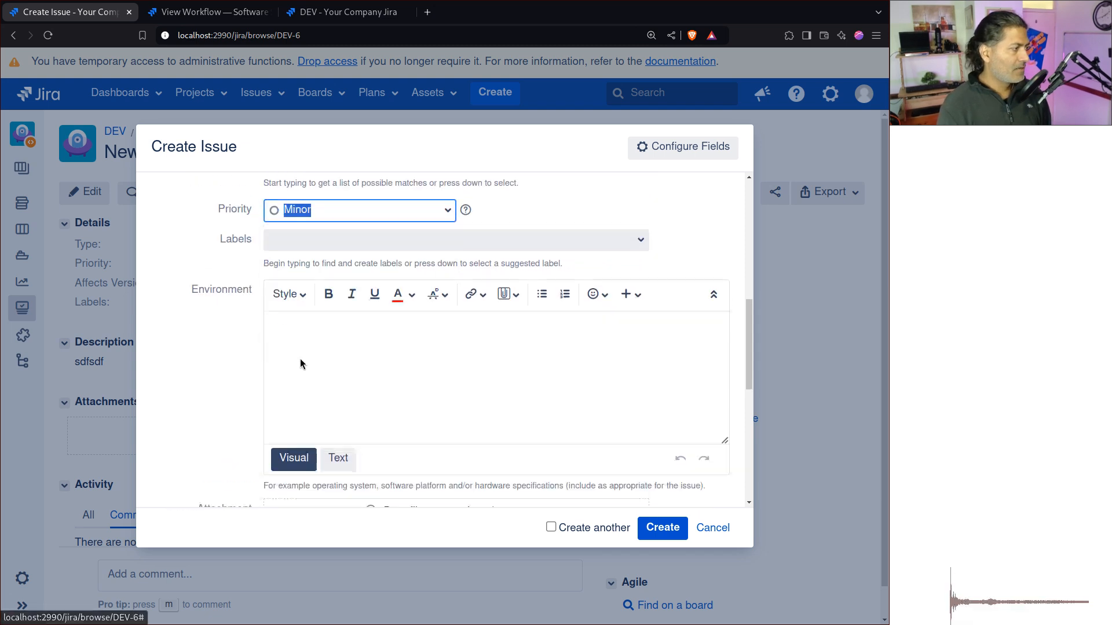
Set the affected version to Version 2.0 and create the DEMO bug
{"action": "scroll", "coordinate": [300, 364], "scroll_direction": "down", "scroll_amount": 4}
{"action": "left_click", "coordinate": [394, 292]}
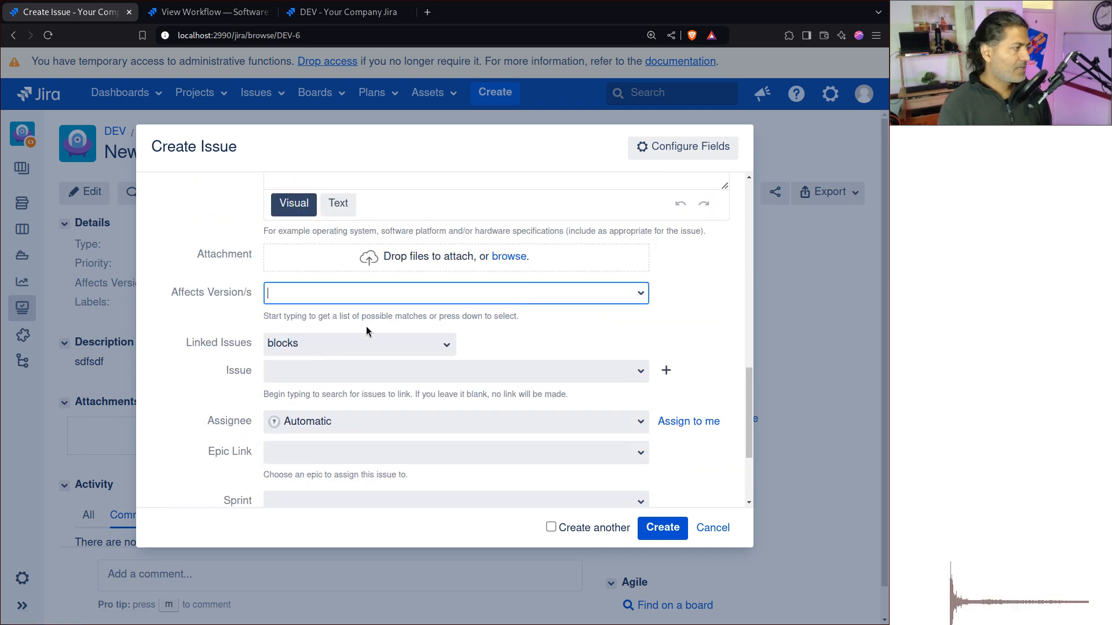
{"action": "left_click", "coordinate": [641, 293]}
{"action": "left_click", "coordinate": [301, 334]}
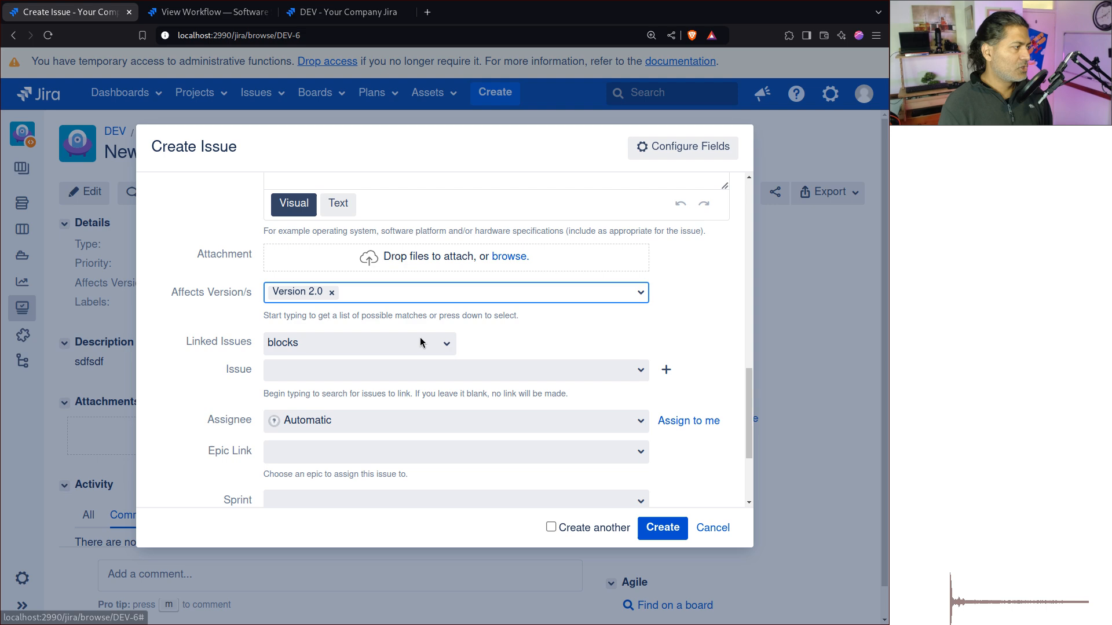
{"action": "left_click", "coordinate": [663, 527]}
Open the newly created Test Bug 1 issue, check its issue links, and view the linked DEV clone in a separate browser tab
{"action": "left_click", "coordinate": [669, 136]}
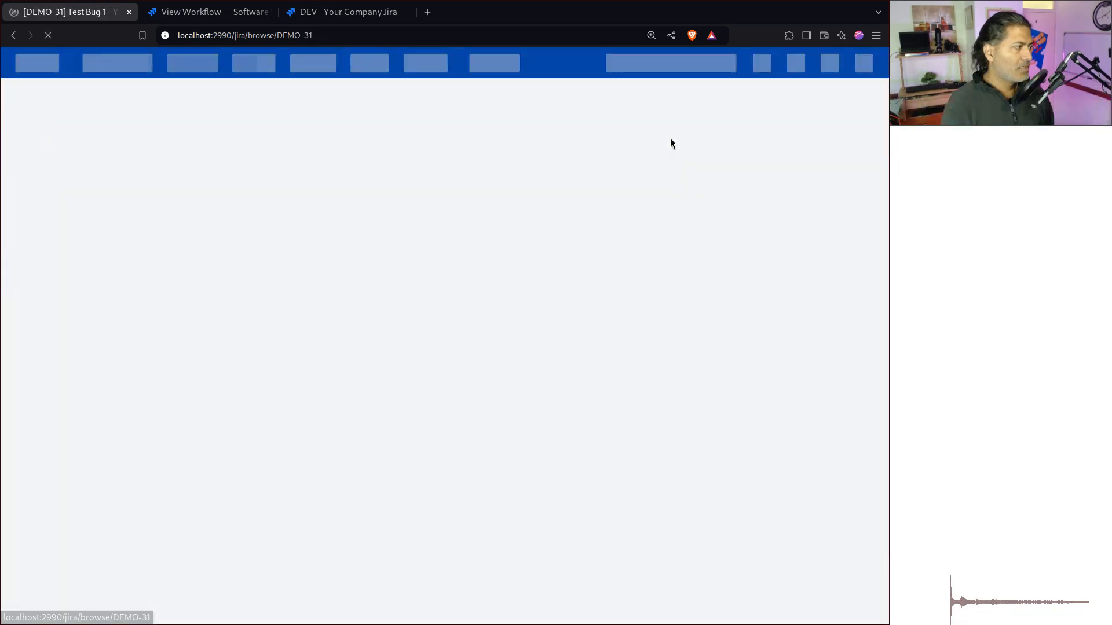
{"action": "scroll", "coordinate": [428, 322], "scroll_direction": "down", "scroll_amount": 2}
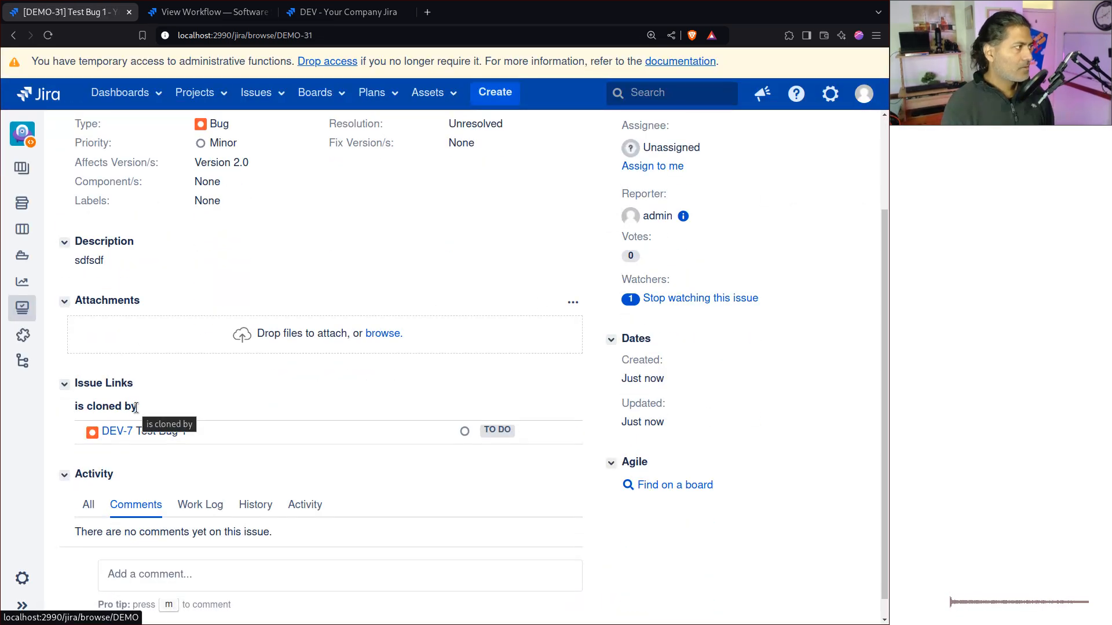
{"action": "scroll", "coordinate": [168, 423], "scroll_direction": "down", "scroll_amount": 1}
{"action": "middle_click", "coordinate": [113, 411]}
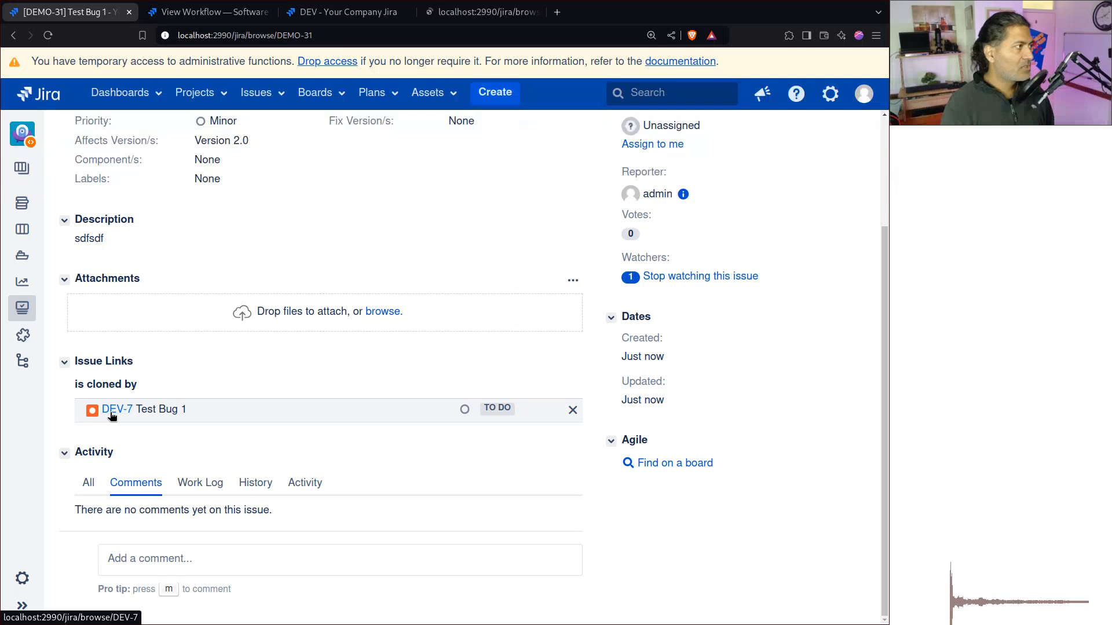
{"action": "left_click", "coordinate": [498, 11]}
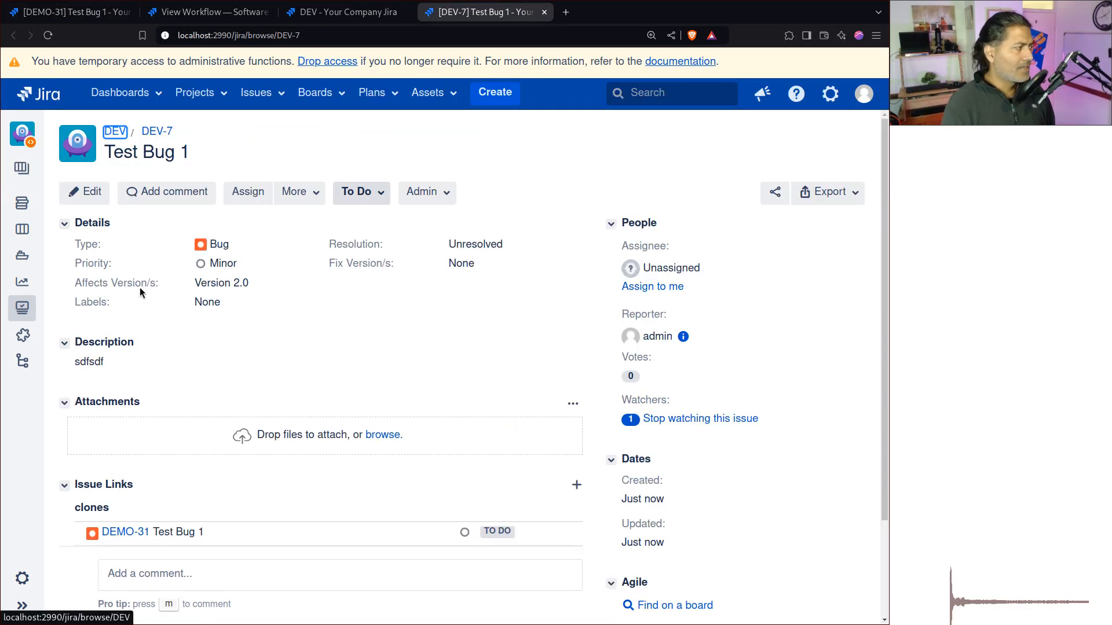